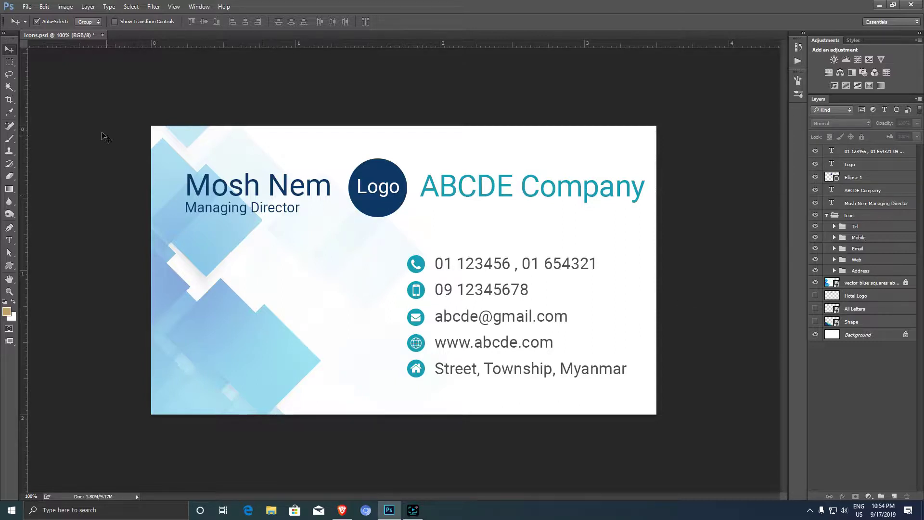
Step: Marquee-select the column of five contact icons on the business card in Icons.psd
click(9, 62)
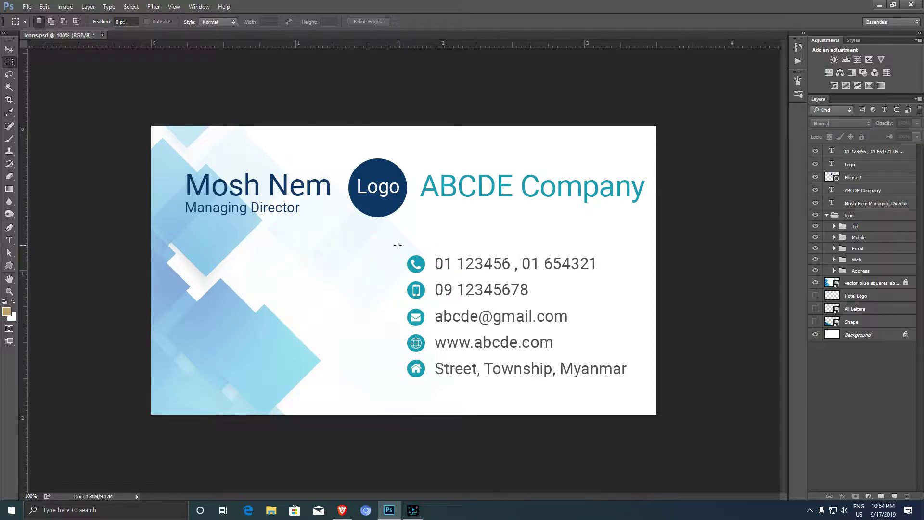
drag(398, 246, 434, 385)
Step: Create a new document from the Photo preset with the Landscape, 4 x 6 size
click(27, 7)
click(37, 19)
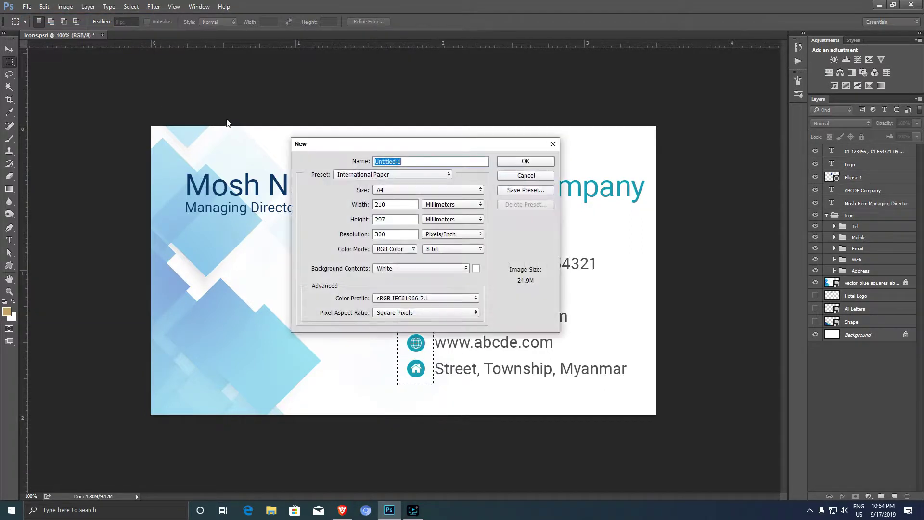
click(393, 176)
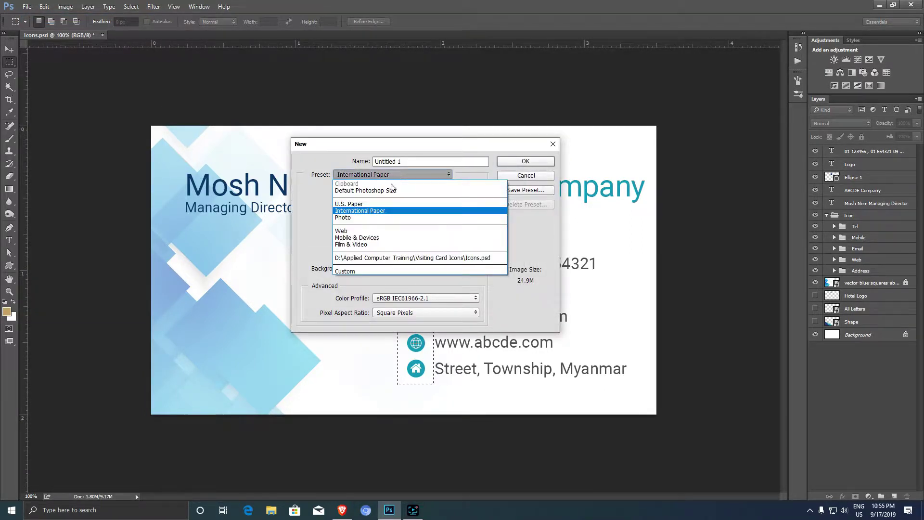
click(374, 222)
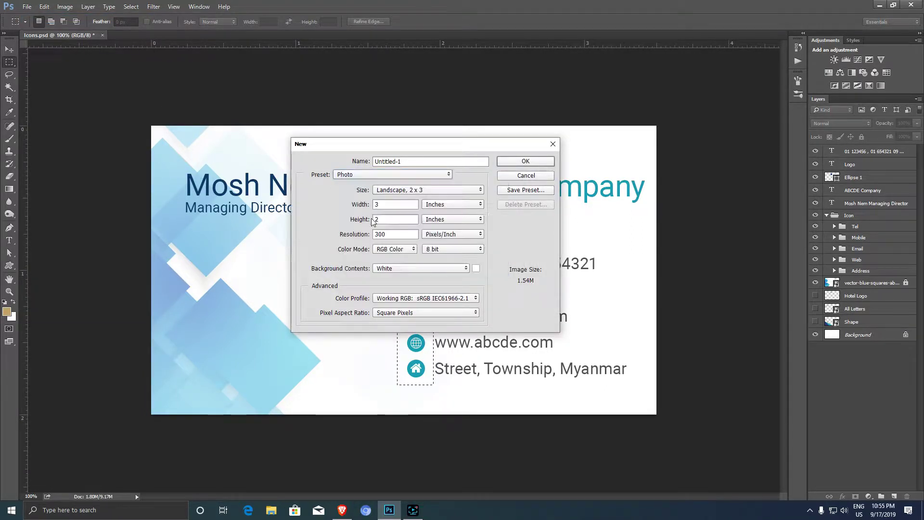
click(415, 191)
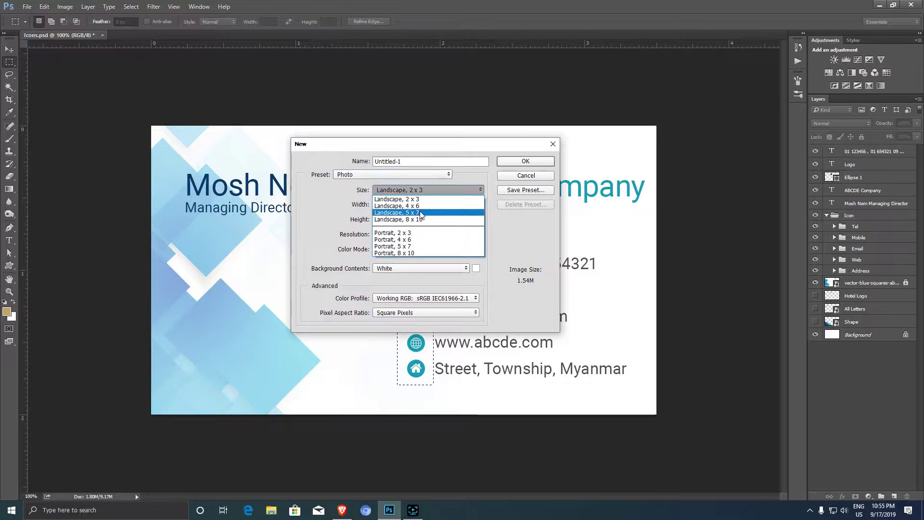
click(424, 209)
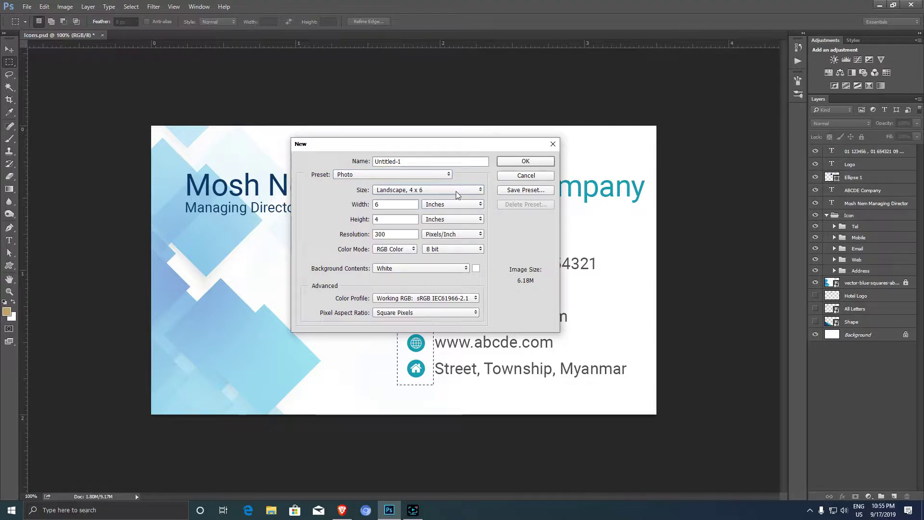
click(513, 164)
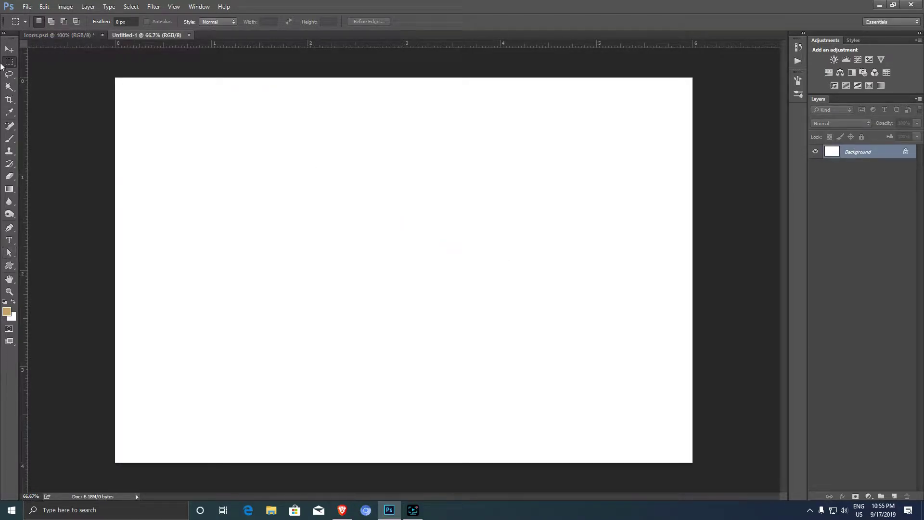
Step: Activate the Custom Shape Tool and look through the available shapes in the shape picker
click(9, 265)
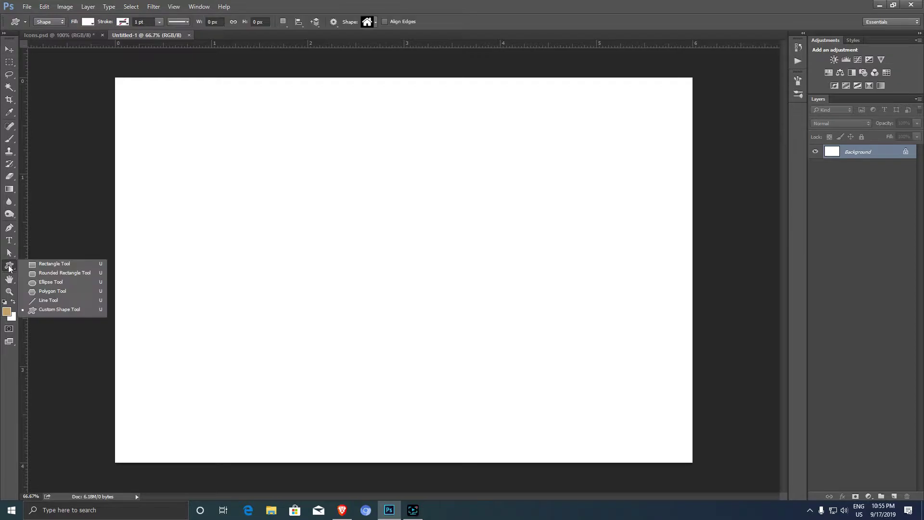
click(74, 311)
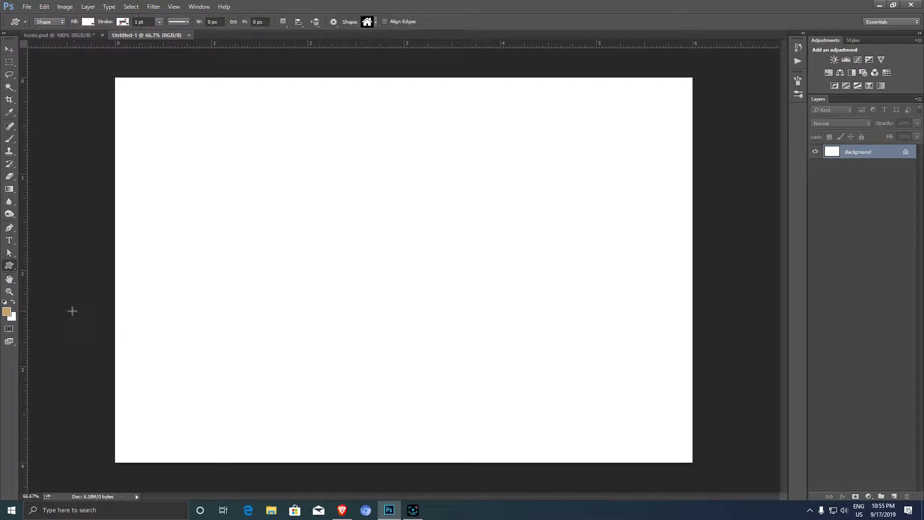
click(375, 23)
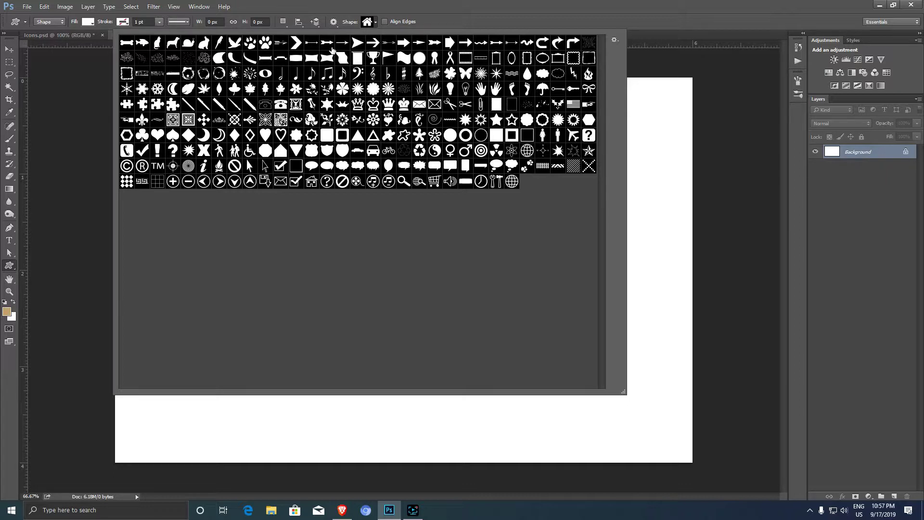
click(374, 22)
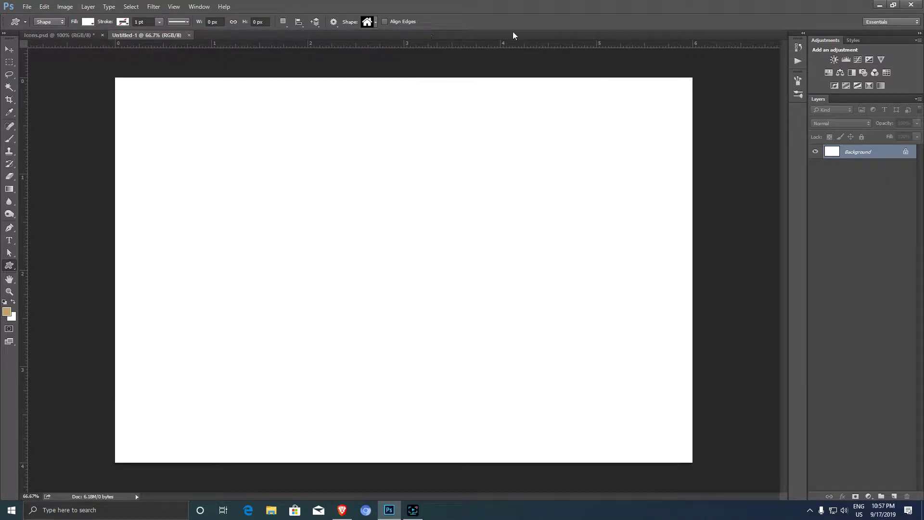
Step: Open the Shape folder on the desktop and examine the Unlimited Custom Shapes For Photoshop archive and its CSH file
click(878, 6)
double_click(128, 18)
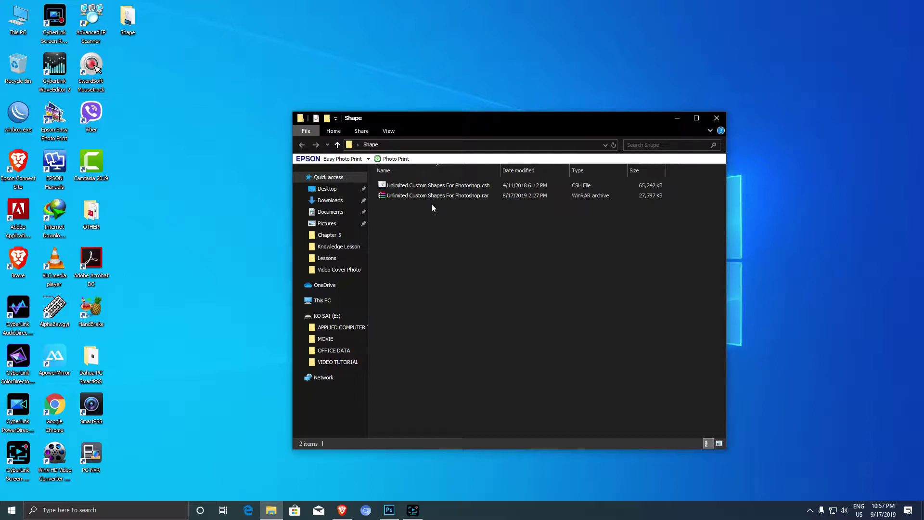
key(super+plus)
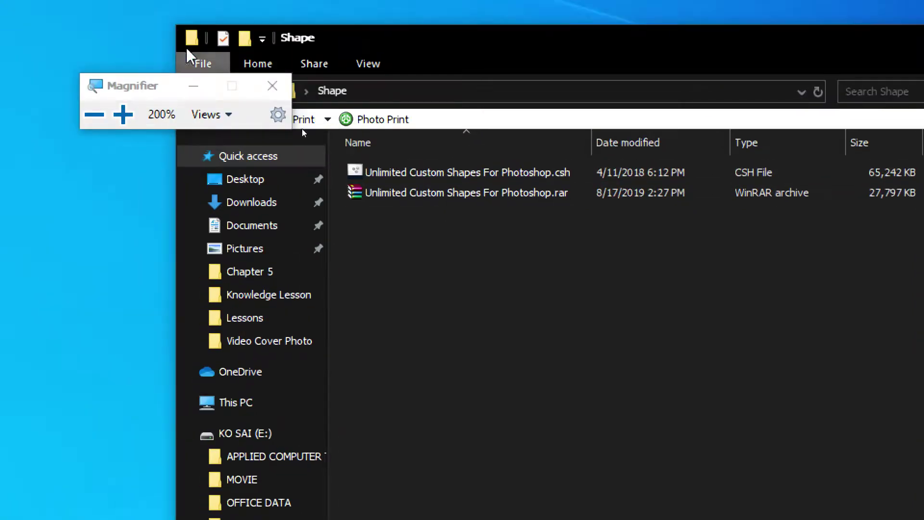
click(475, 198)
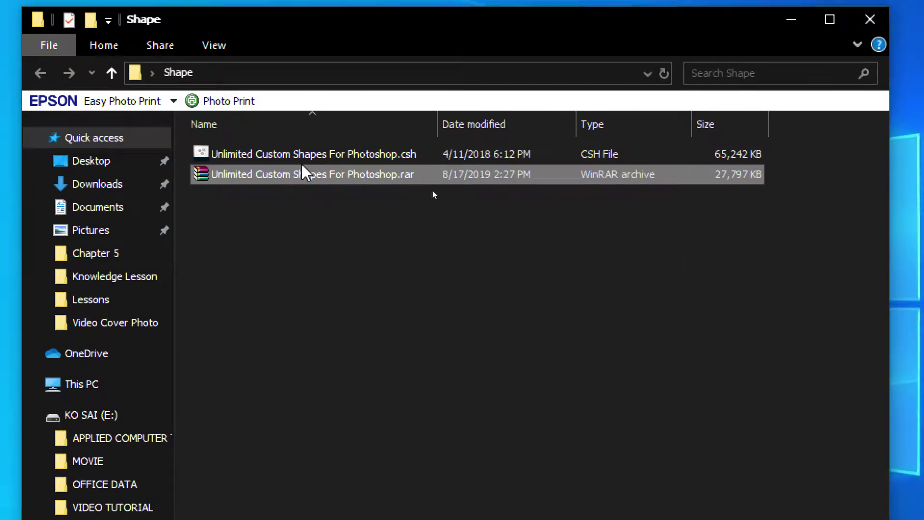
right_click(310, 175)
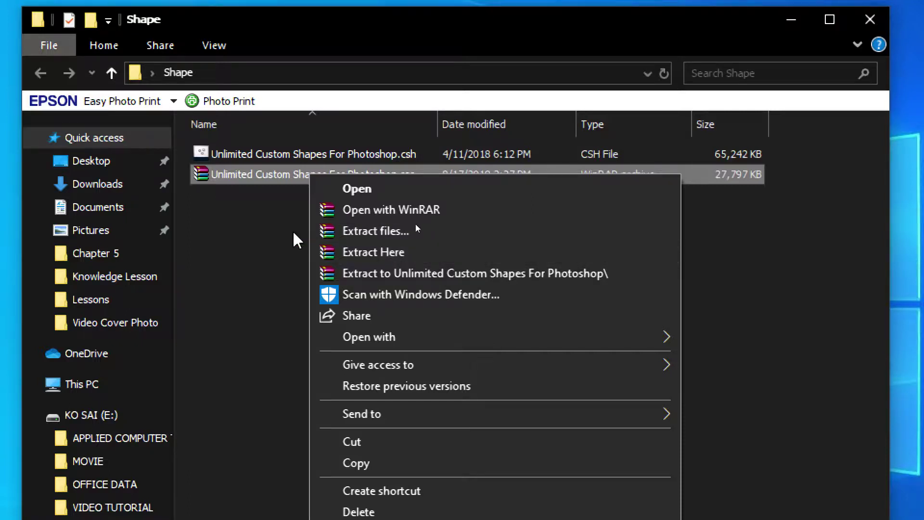
click(252, 241)
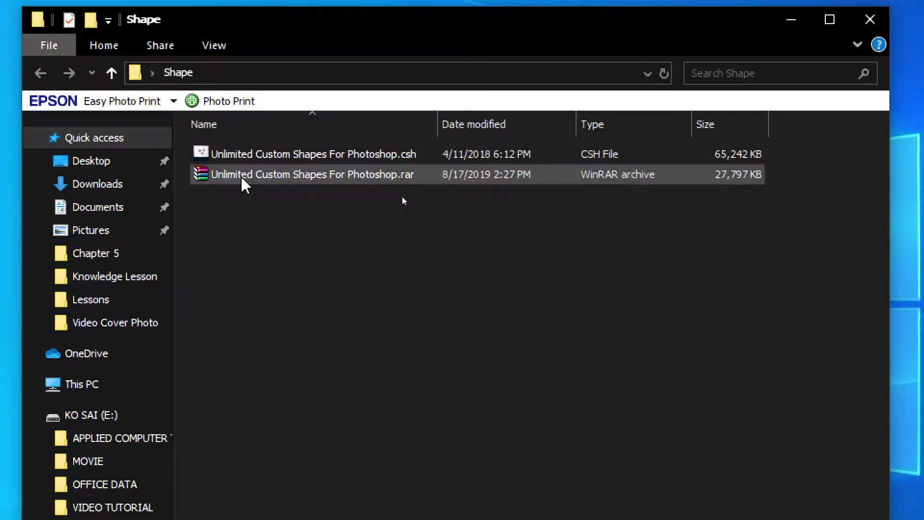
click(281, 153)
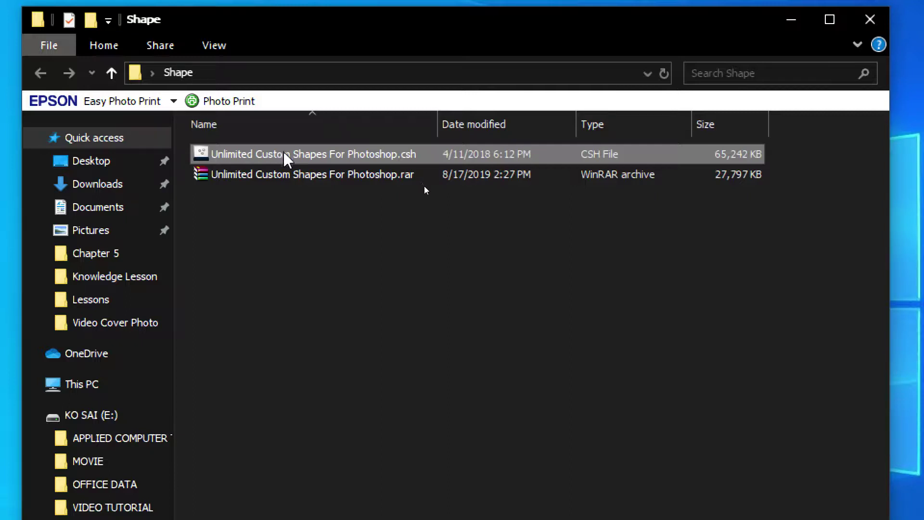
click(376, 260)
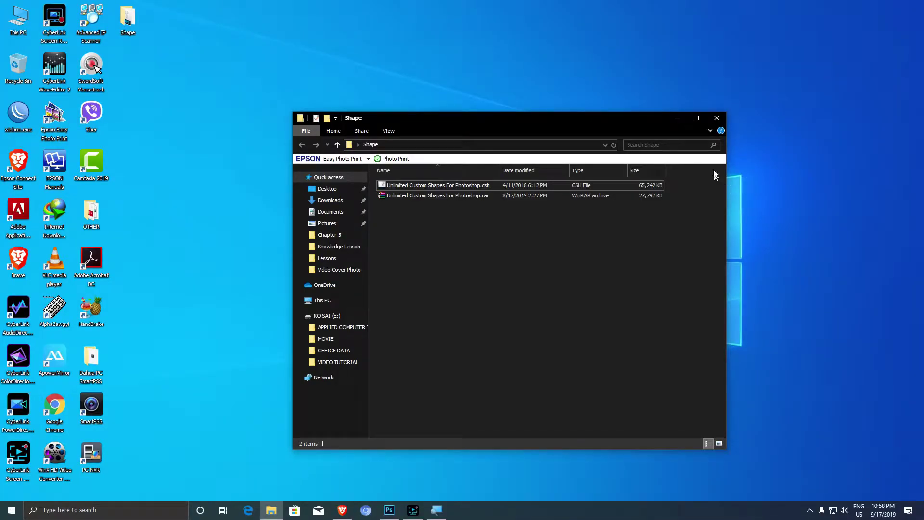
click(679, 120)
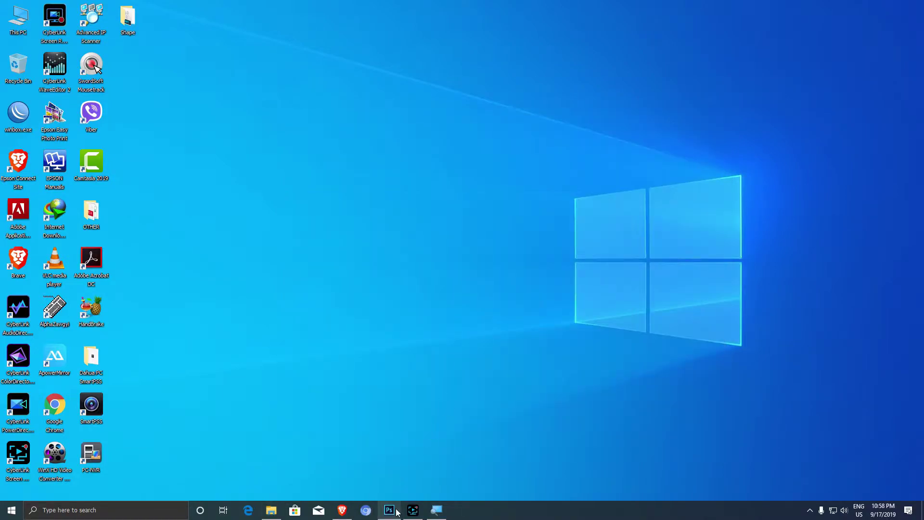
Step: Switch back to Photoshop and, with the Custom Shape Tool active, open the Load Shapes dialog for the shape library
click(390, 510)
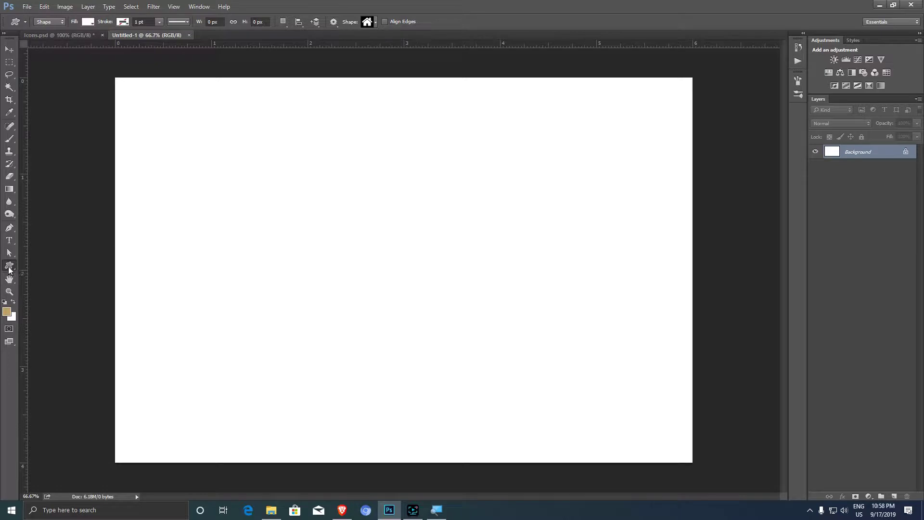
right_click(9, 266)
click(54, 310)
click(375, 22)
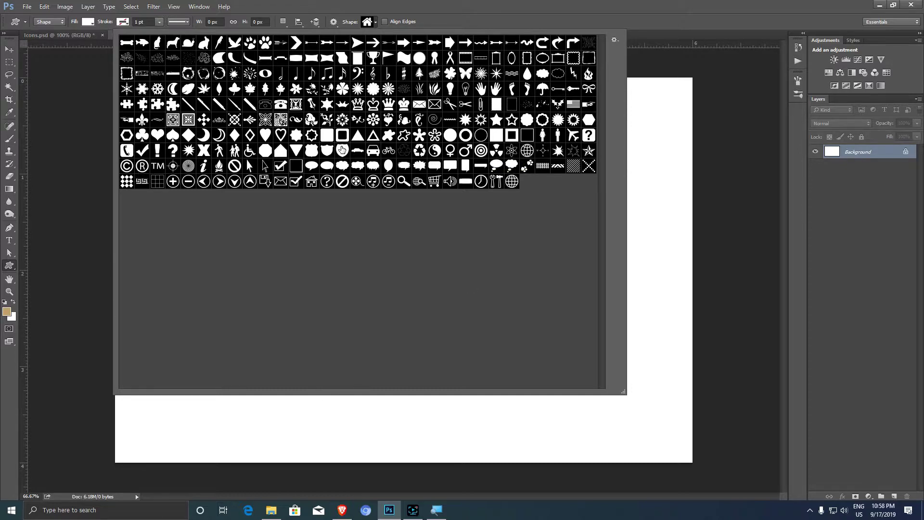
drag(342, 185, 606, 56)
click(615, 40)
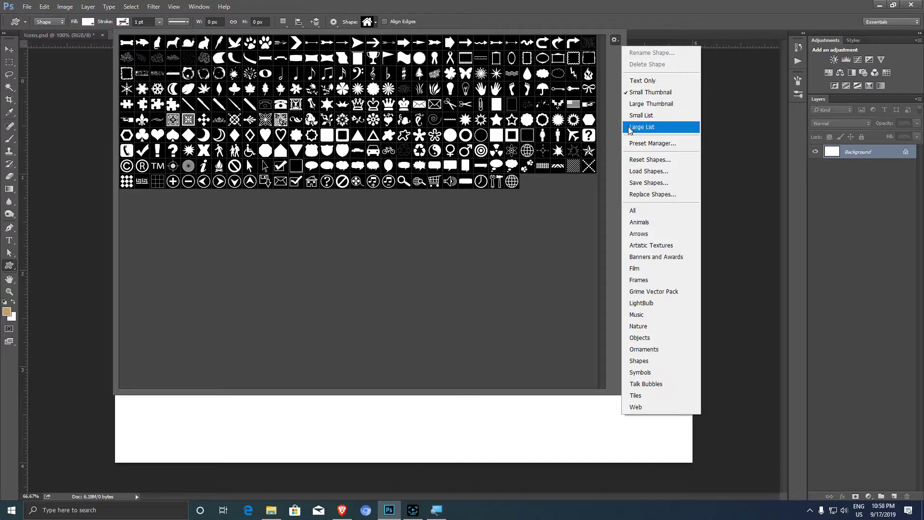
click(672, 171)
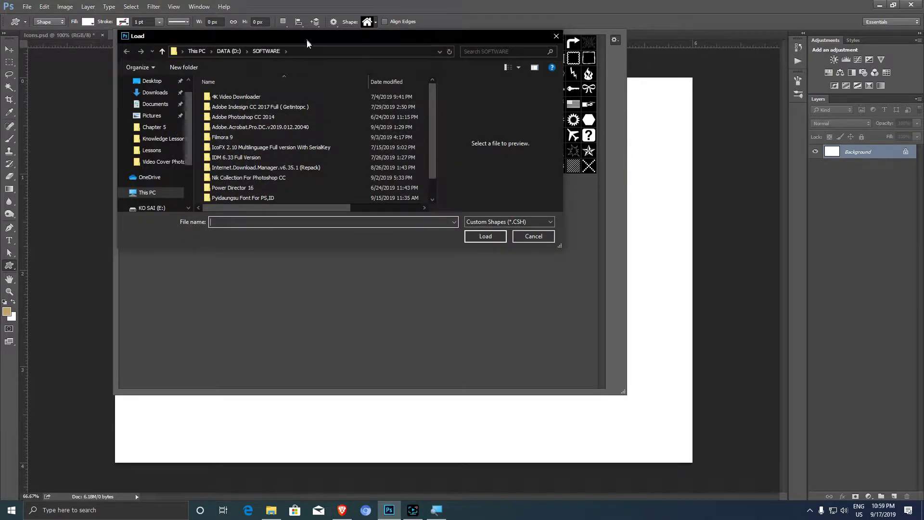
Step: Load Unlimited Custom Shapes For Photoshop.csh from the desktop's Shape folder and browse the expanded shape library
drag(308, 40, 308, 70)
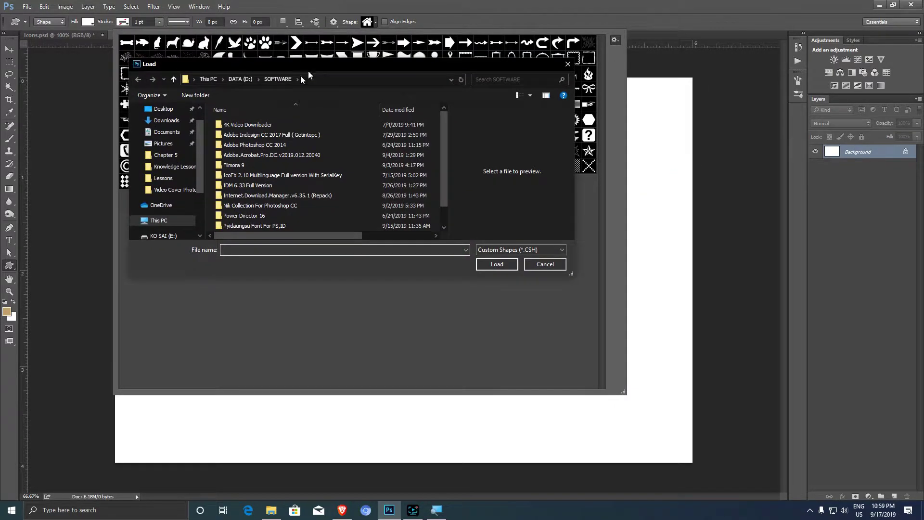
click(167, 116)
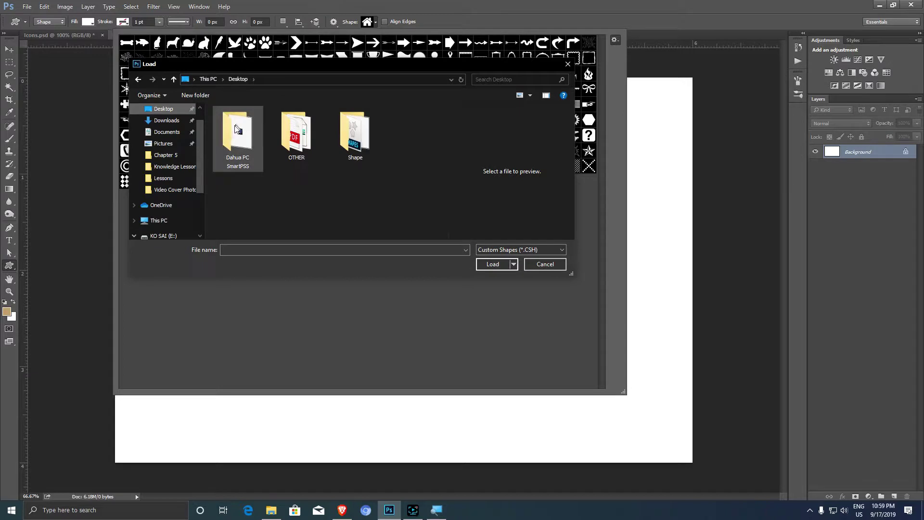
double_click(352, 148)
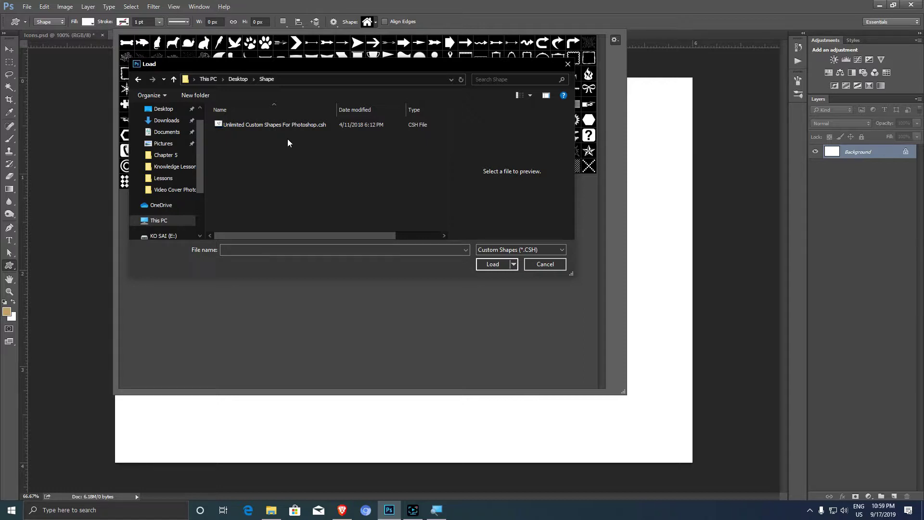
click(276, 125)
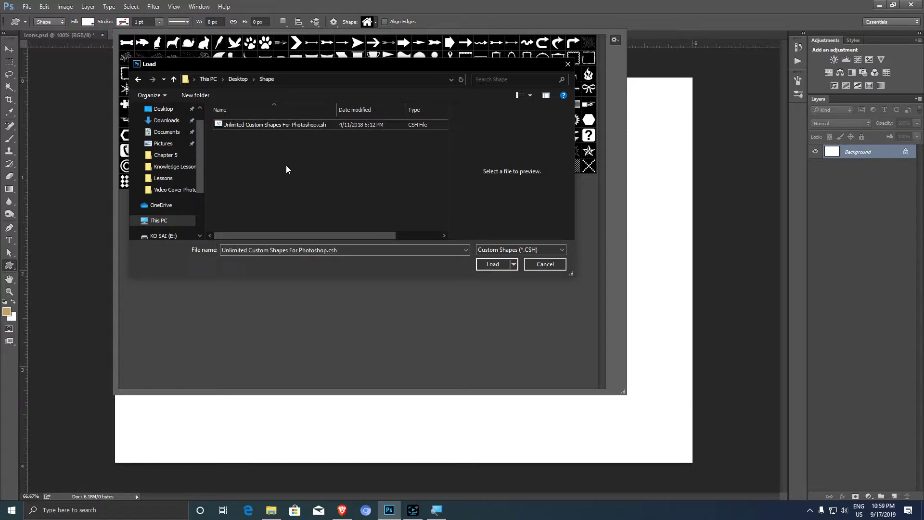
click(280, 126)
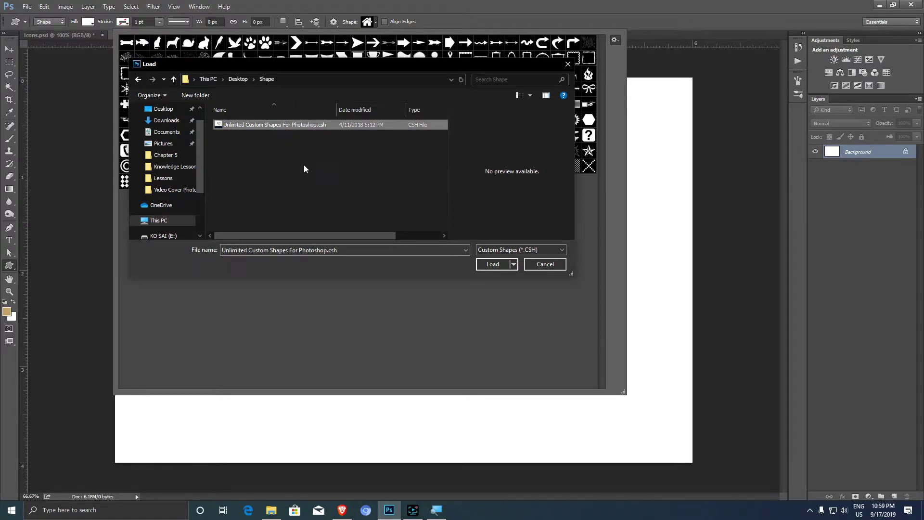
click(493, 264)
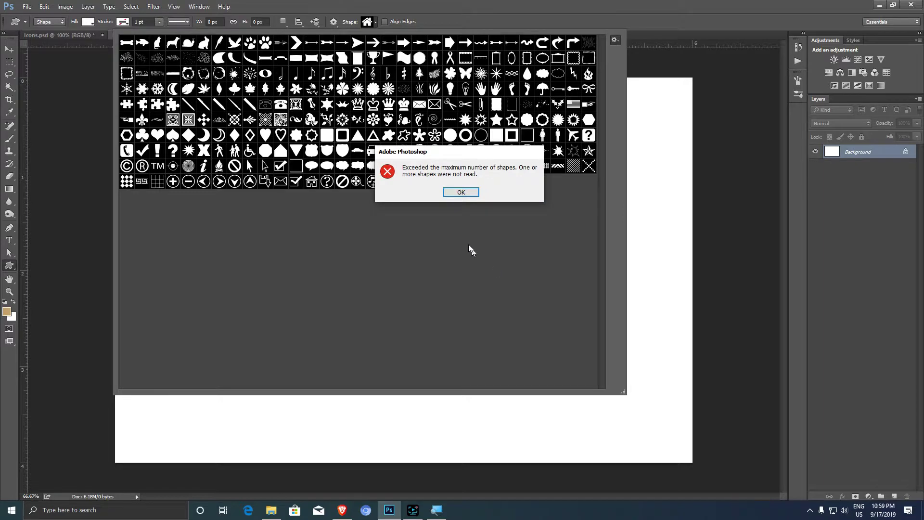
click(460, 192)
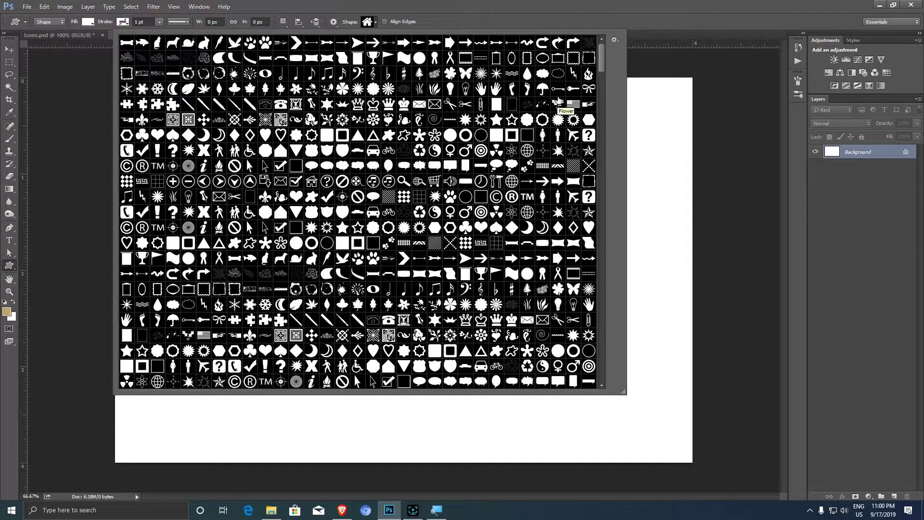
mouse_move(602, 57)
mouse_down()
mouse_move(608, 368)
mouse_move(610, 53)
mouse_up()
click(569, 5)
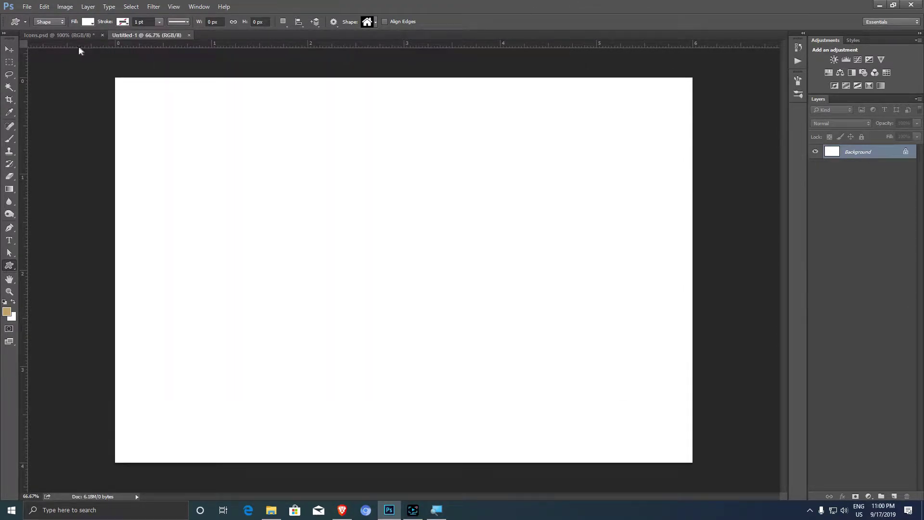
Step: Glance at the reference icons in Icons.psd and draw a circle about 238 px wide with the Ellipse Tool in Untitled-1
click(63, 35)
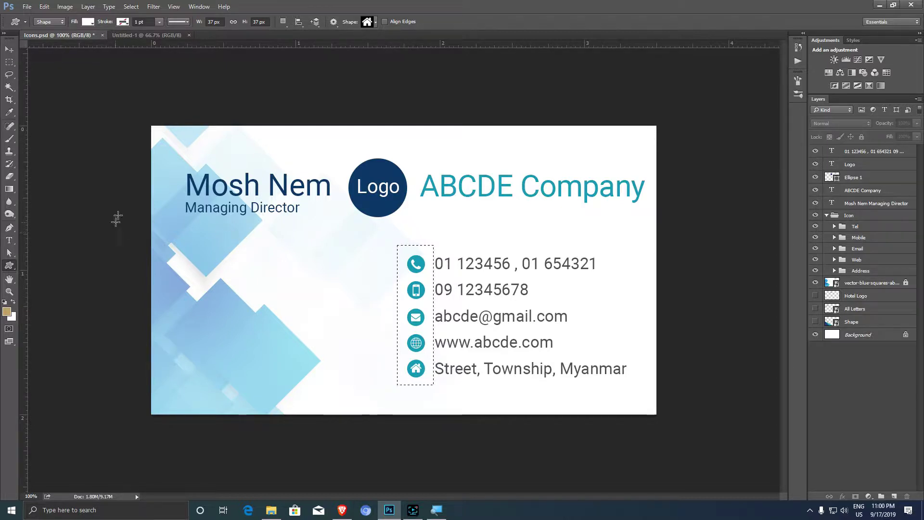
click(140, 36)
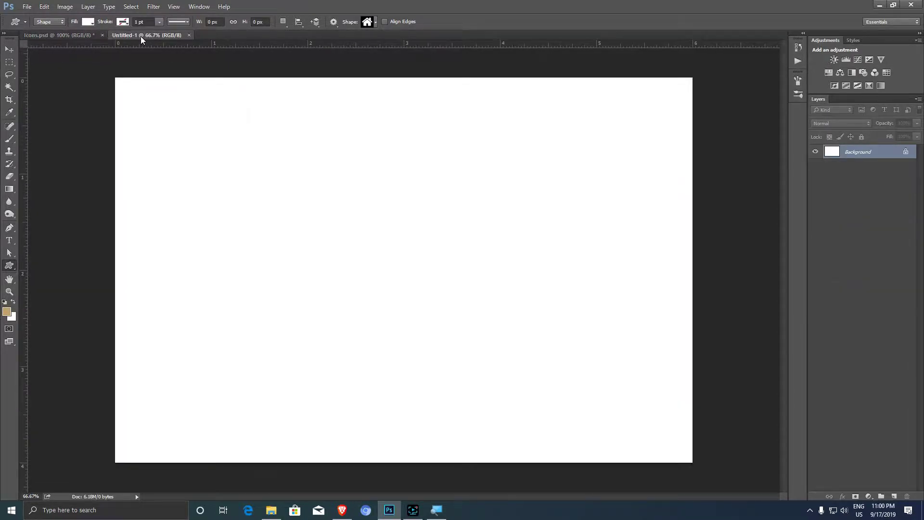
right_click(11, 267)
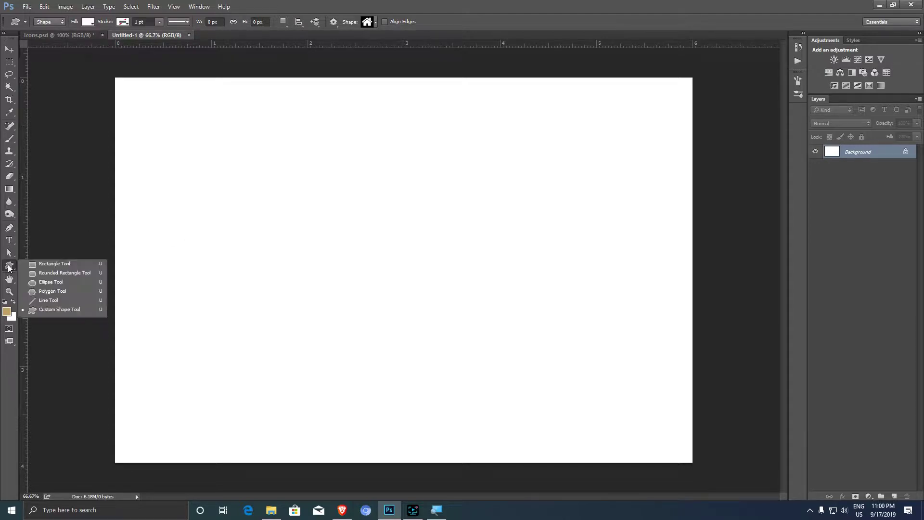
click(63, 285)
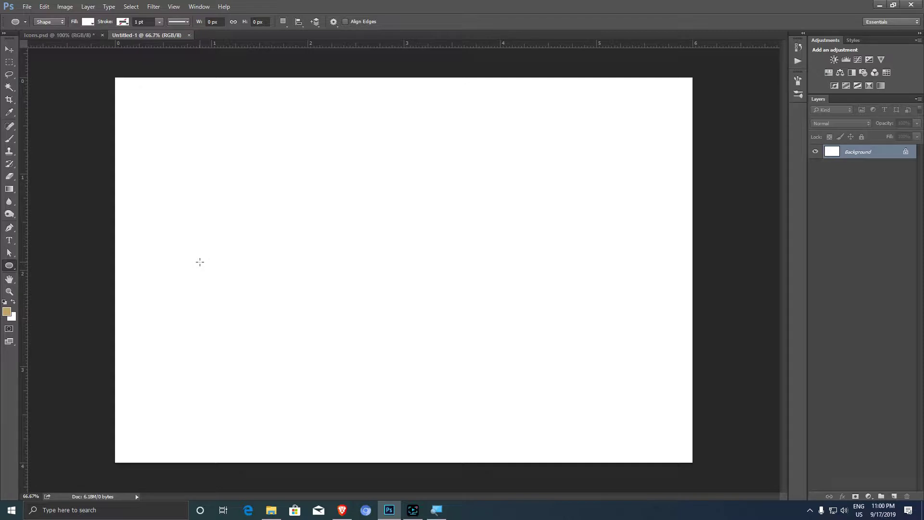
drag(181, 235, 222, 281)
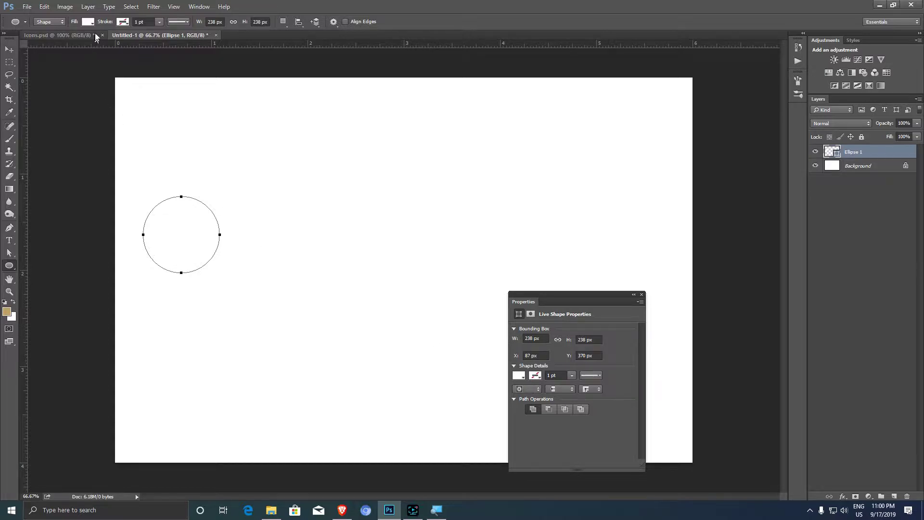
Step: Fill the new circle with a medium blue swatch after trying brighter and darker blues
click(88, 22)
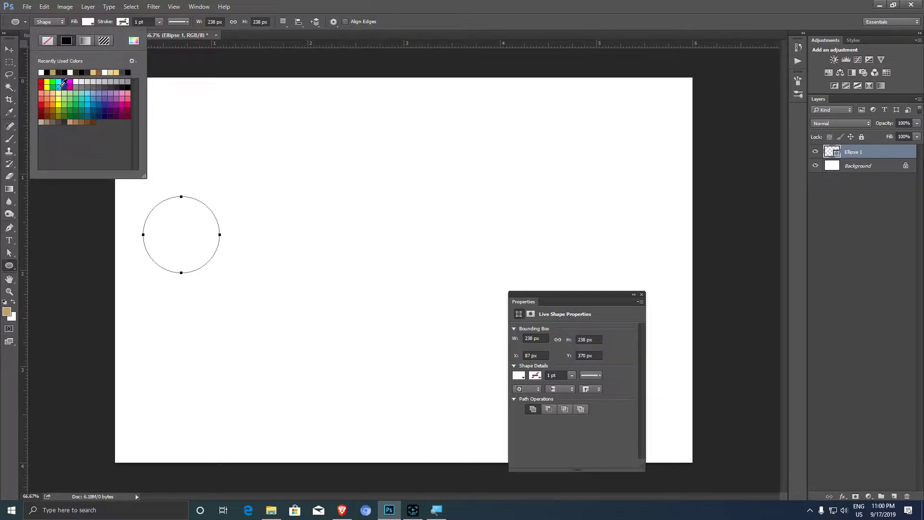
click(64, 82)
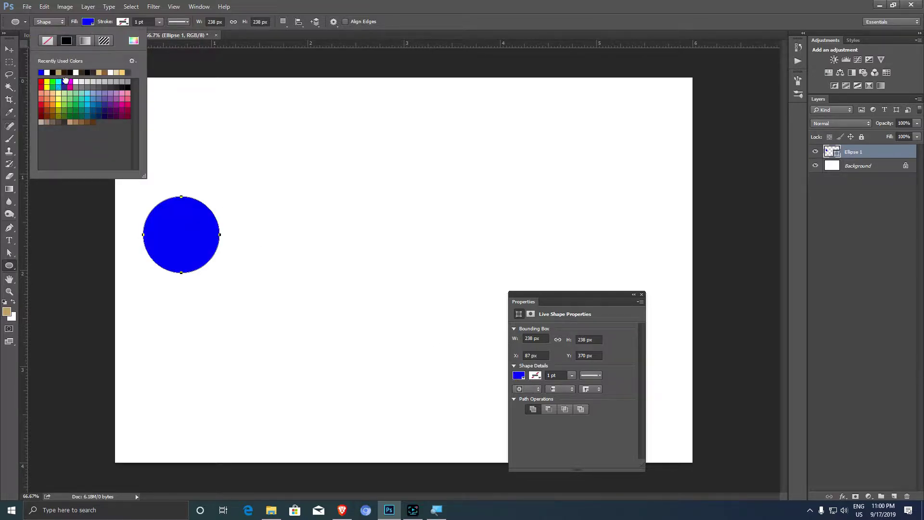
click(104, 112)
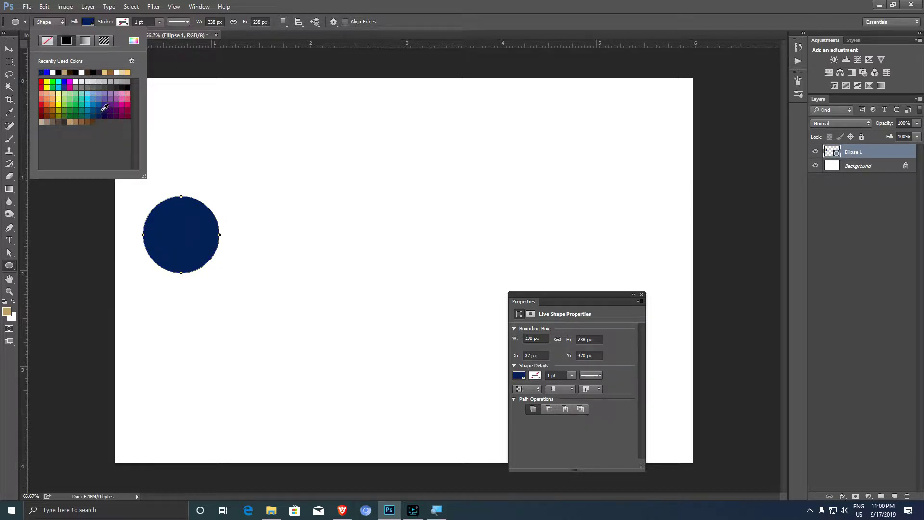
click(103, 110)
click(98, 105)
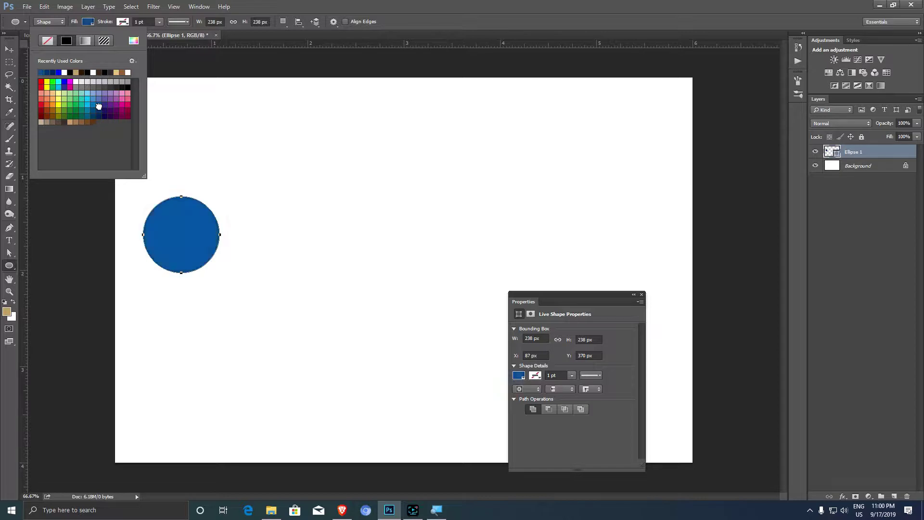
Step: Scale the blue circle down slightly and position it near the canvas's left edge, just above mid-height
click(9, 49)
drag(190, 232, 173, 288)
key(ctrl+t)
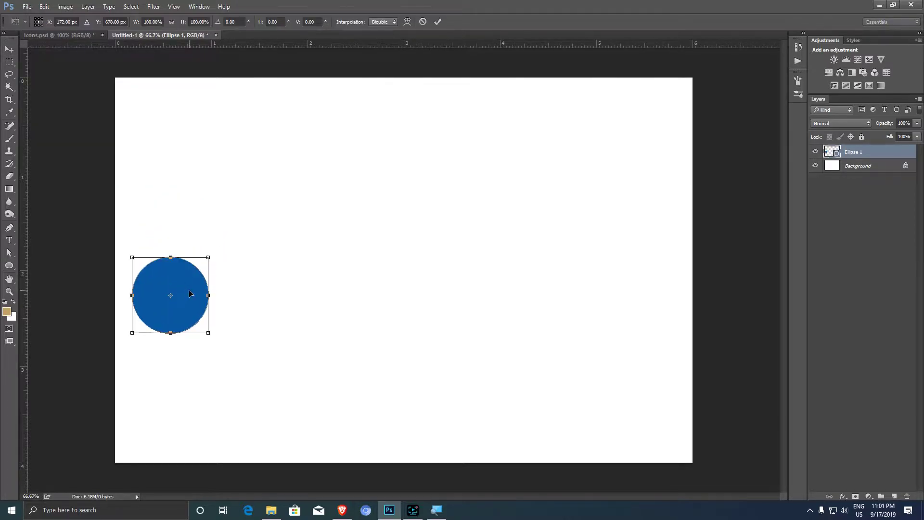
drag(208, 257, 191, 243)
key(Return)
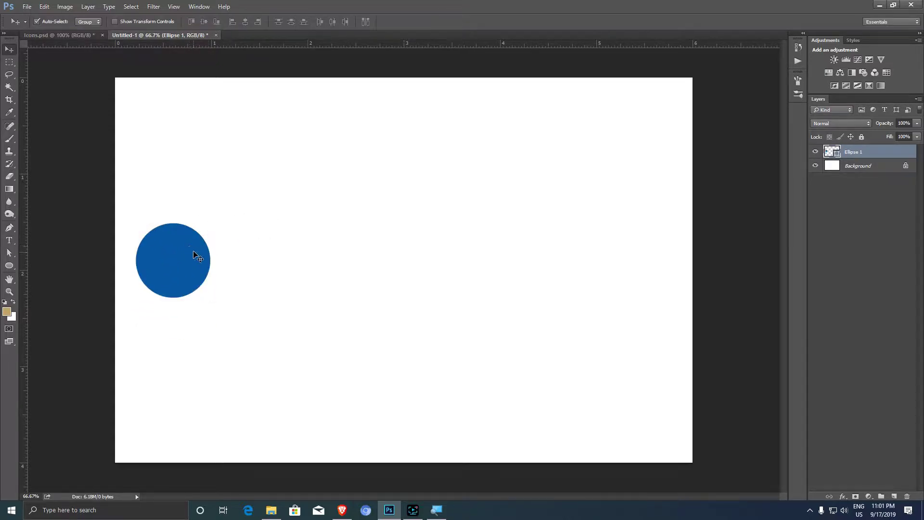
drag(173, 257, 168, 256)
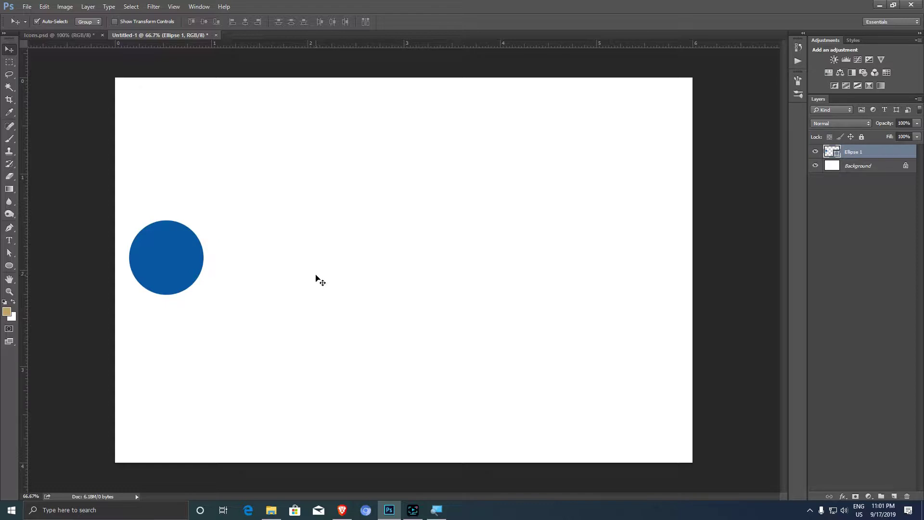
click(316, 276)
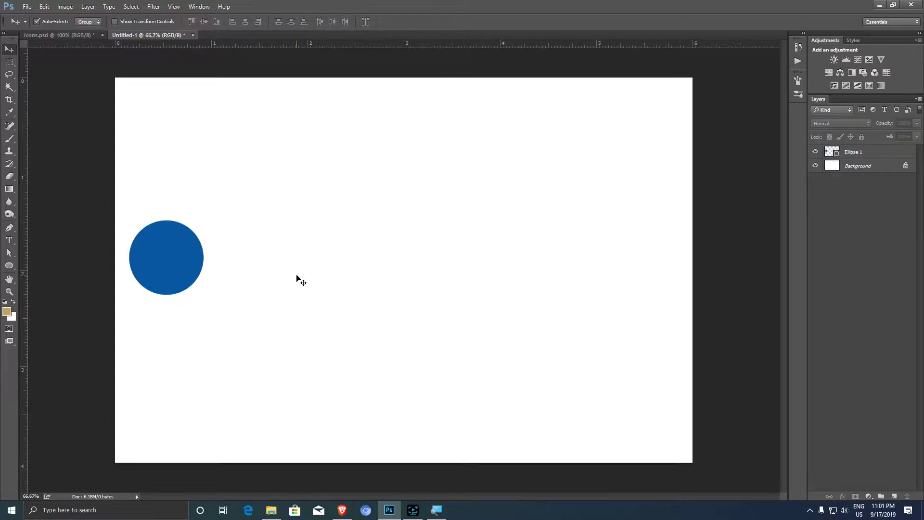
Step: Choose the telephone handset from the loaded shape library for the Custom Shape Tool
click(9, 266)
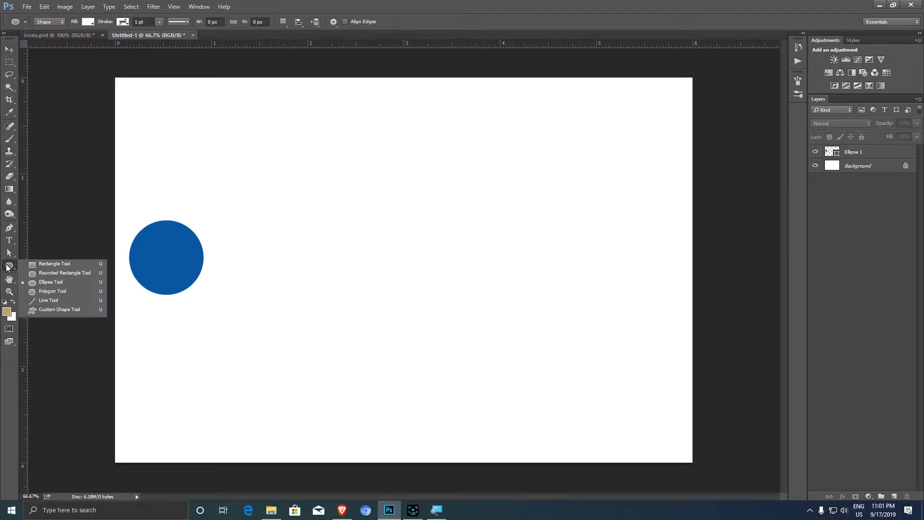
click(60, 312)
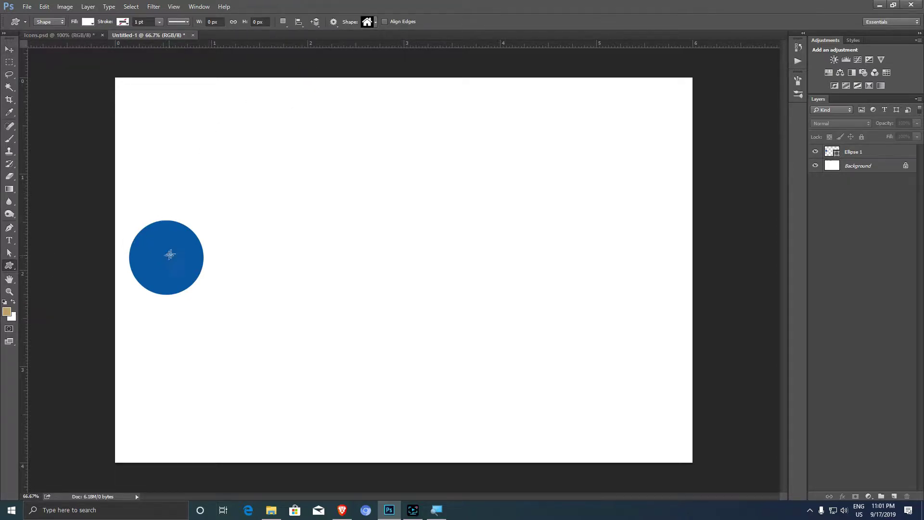
click(375, 22)
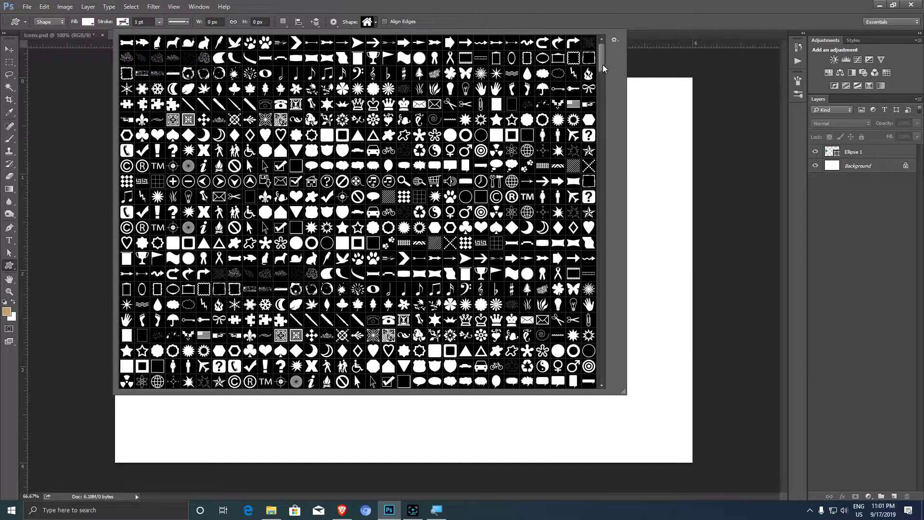
scroll(602, 66, down, 10)
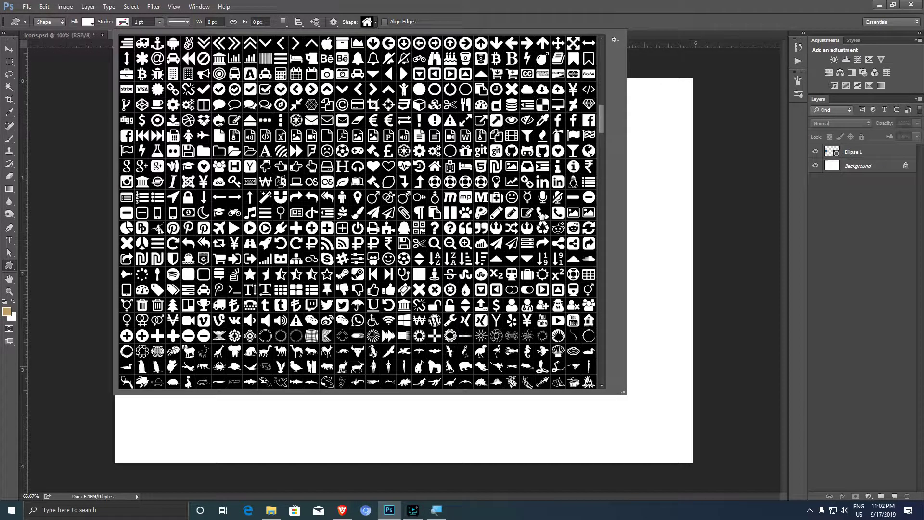
click(542, 212)
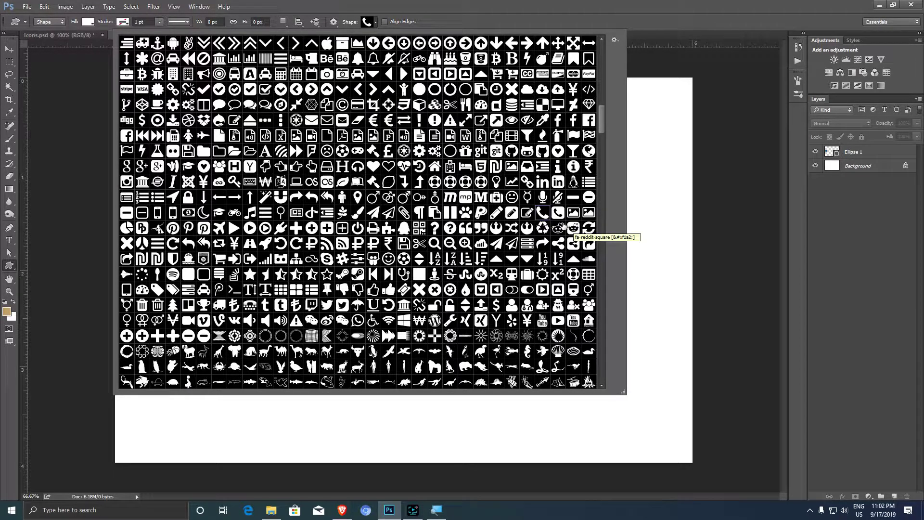
key(Escape)
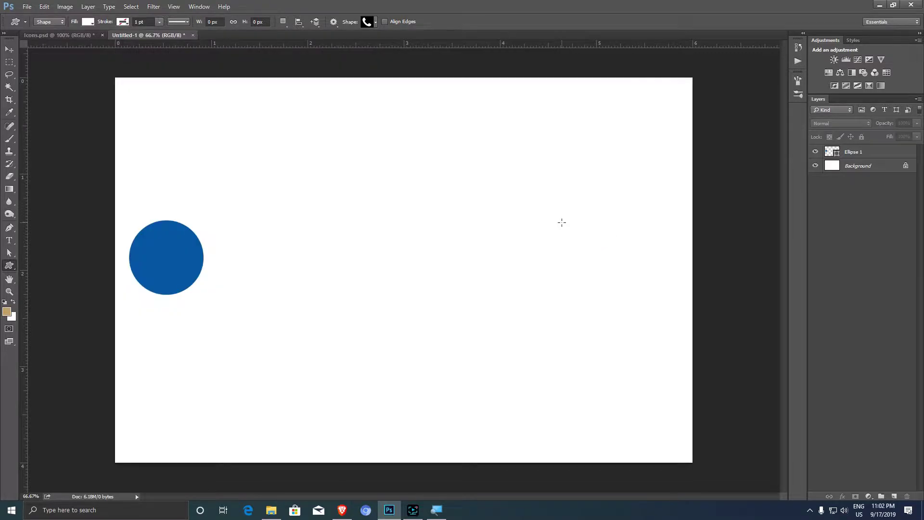
Step: Draw a white handset about 108 px wide inside the blue circle and nudge it towards the circle's centre
click(89, 24)
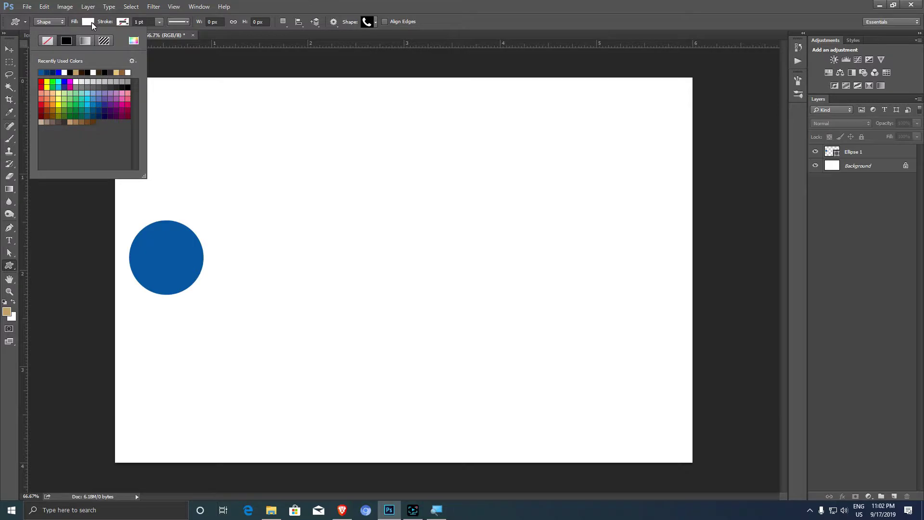
click(92, 23)
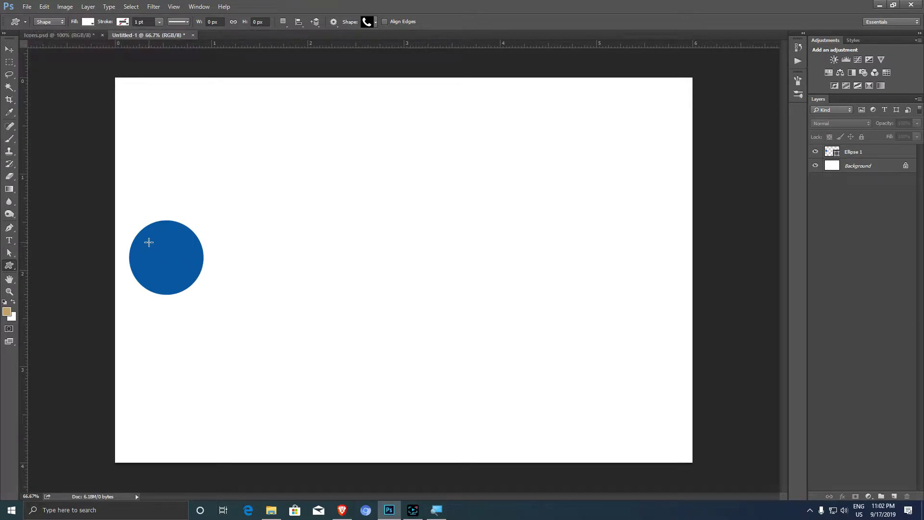
drag(145, 242, 190, 277)
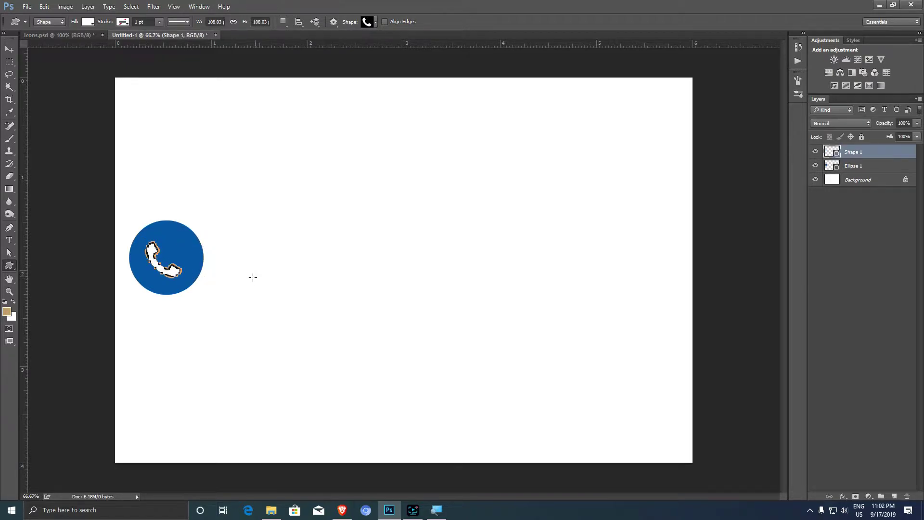
click(12, 54)
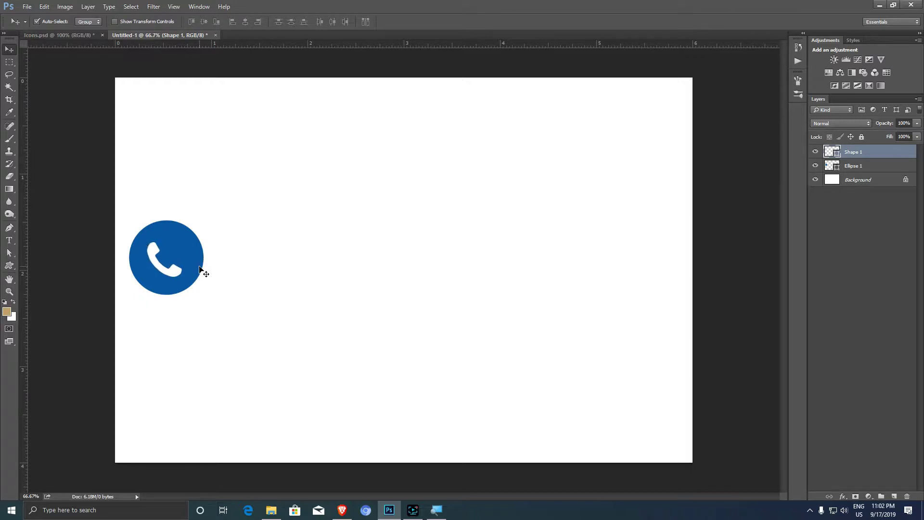
key(Right)
key(Up)
key(Right)
key(Up)
Step: Duplicate the blue circle and place the copy directly to the right of the phone icon
click(189, 251)
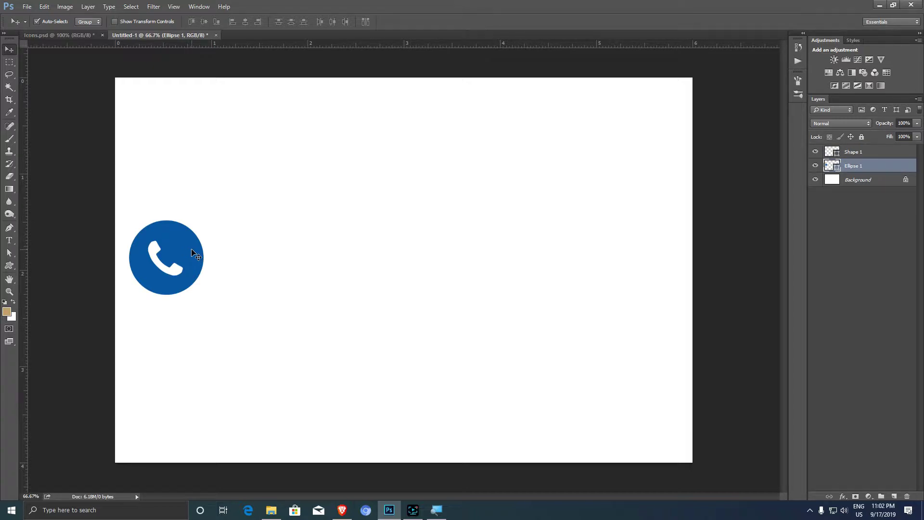
drag(182, 250, 266, 251)
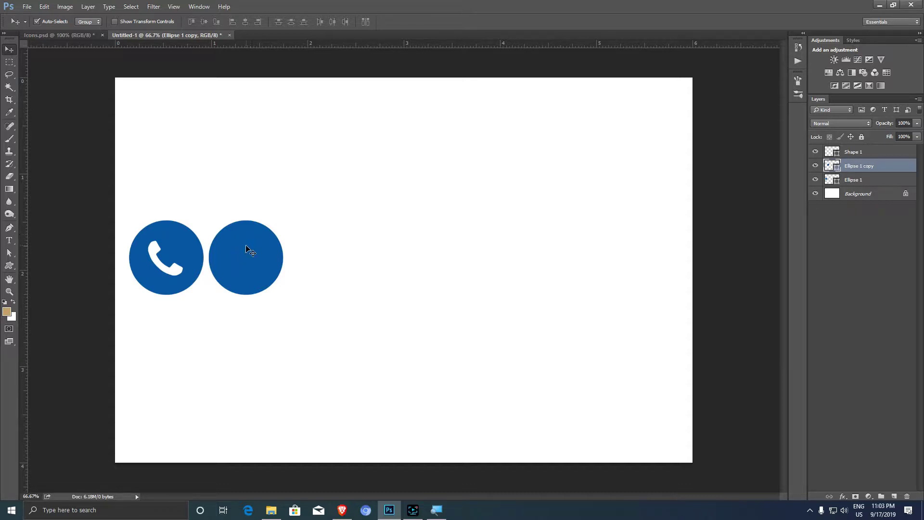
click(359, 250)
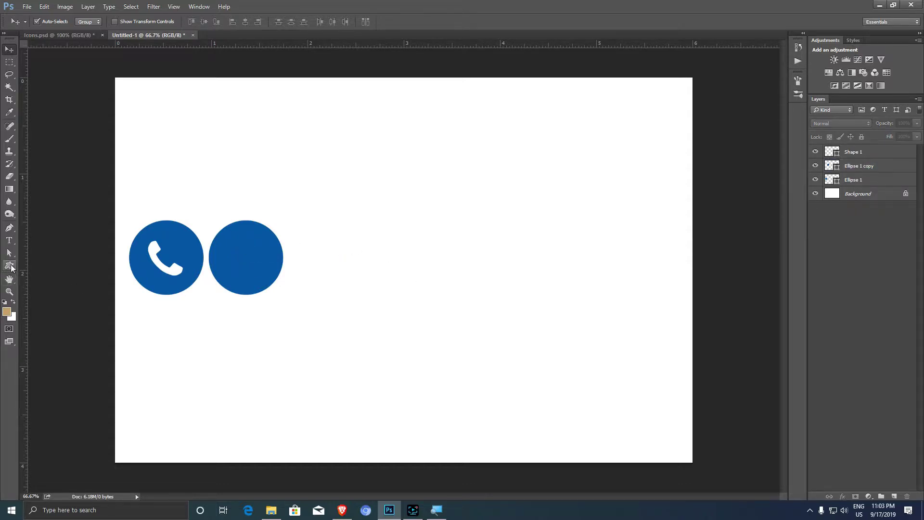
Step: Draw a white mobile phone custom shape about 82 by 137 px centred inside the second blue circle
click(9, 266)
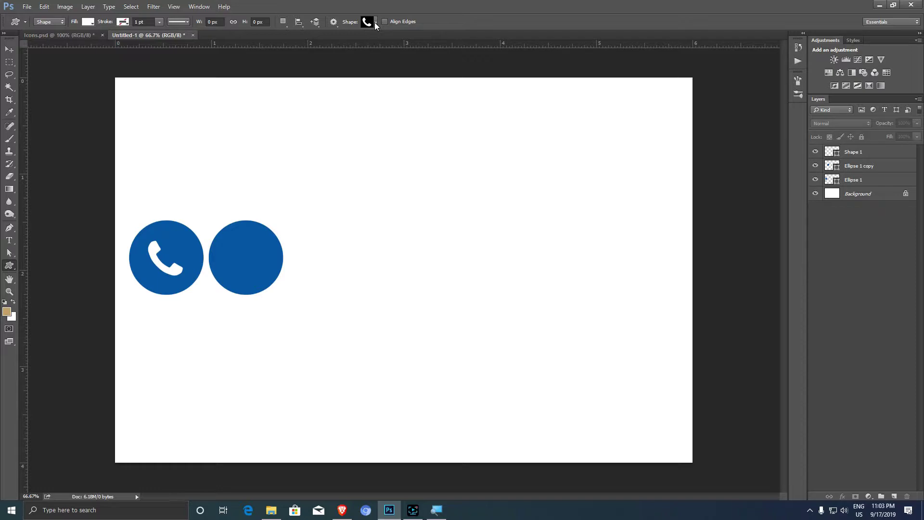
click(375, 22)
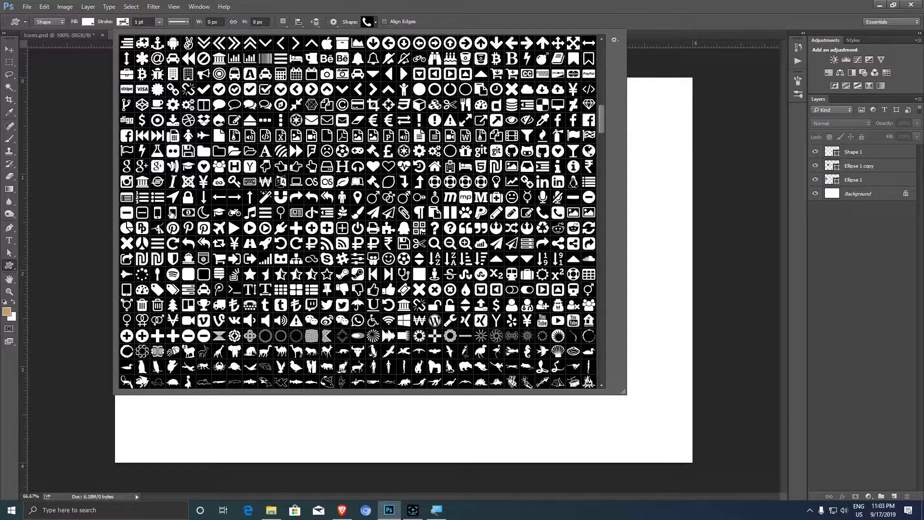
click(172, 213)
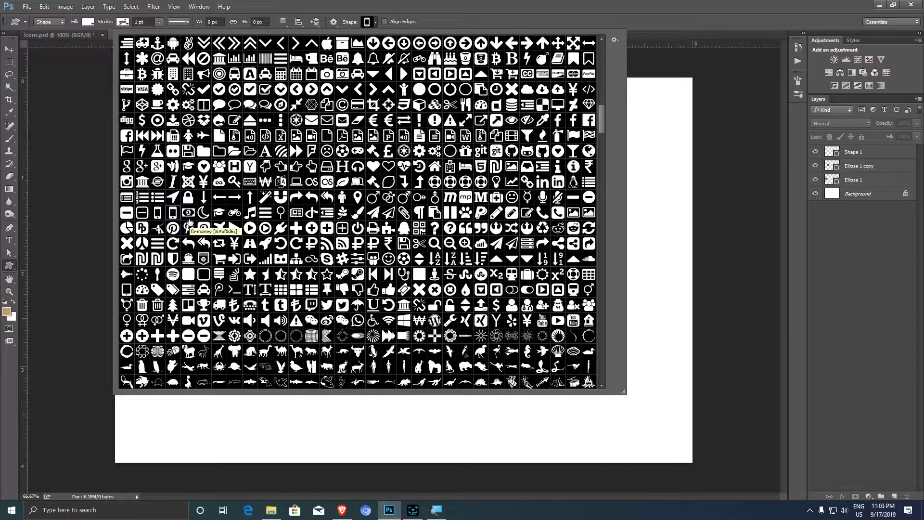
key(Return)
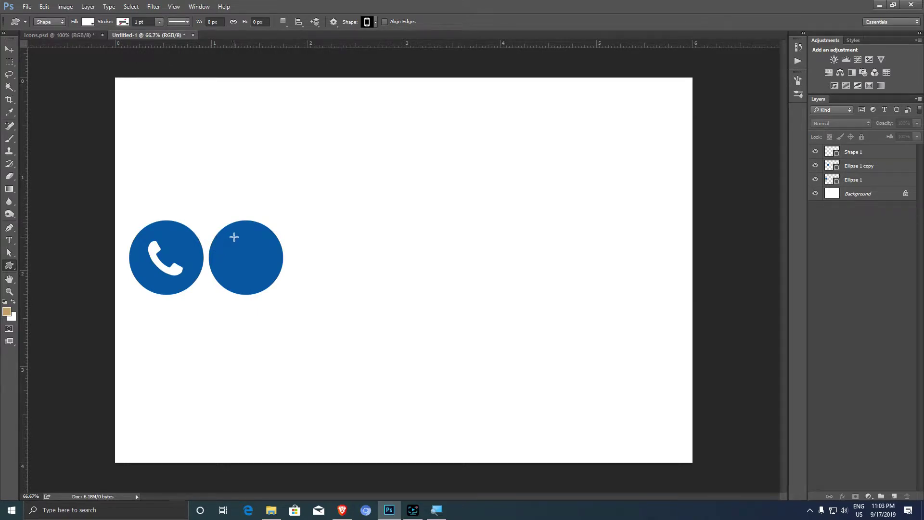
drag(234, 237, 260, 284)
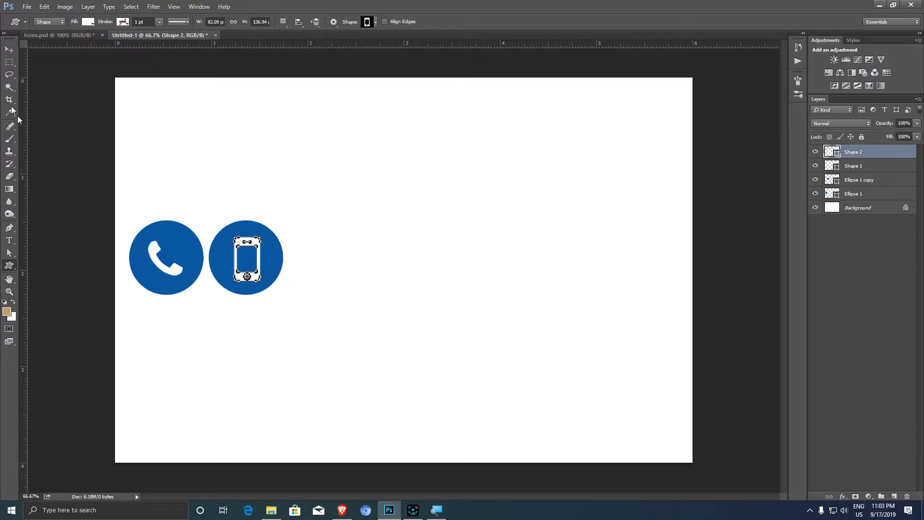
click(9, 50)
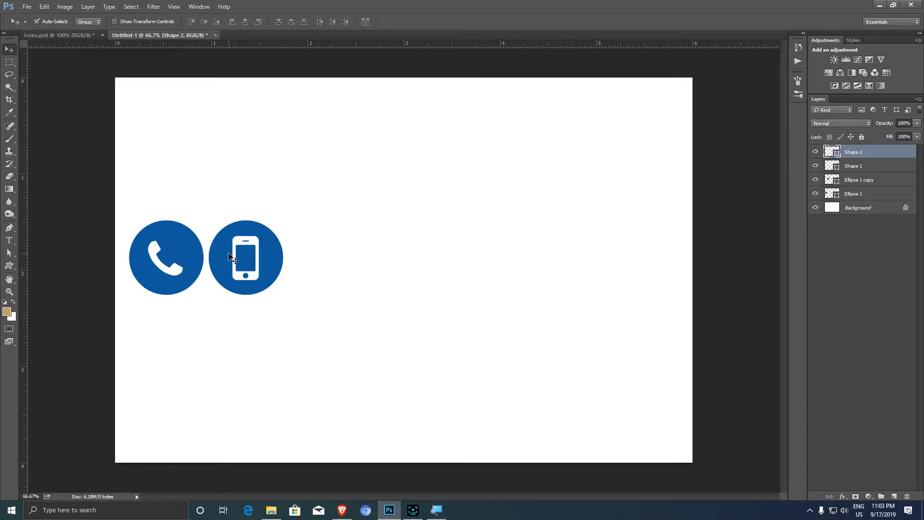
Step: Duplicate the second blue circle and place the copy to the right of the mobile phone icon
click(274, 264)
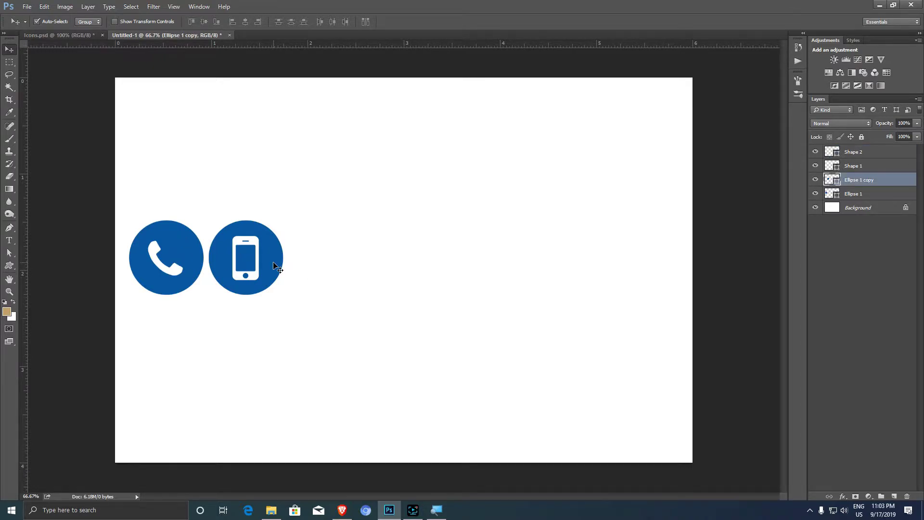
drag(274, 264, 361, 264)
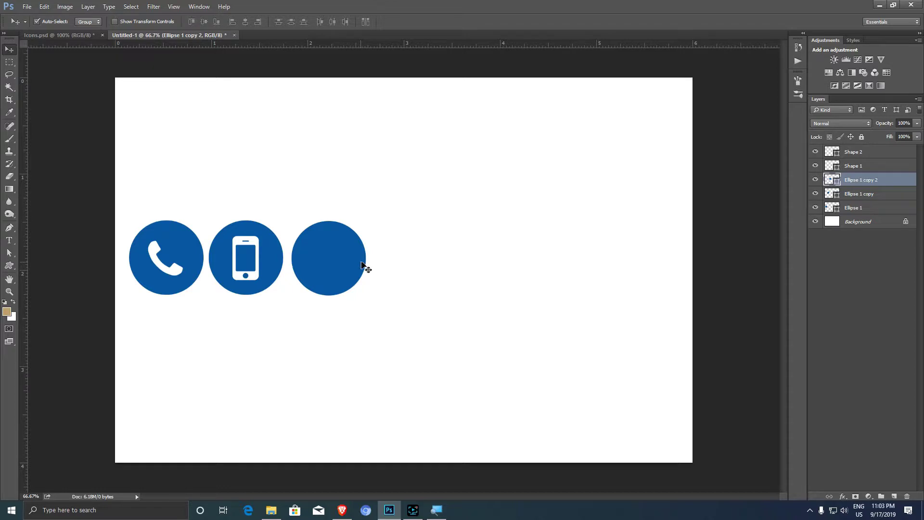
click(418, 273)
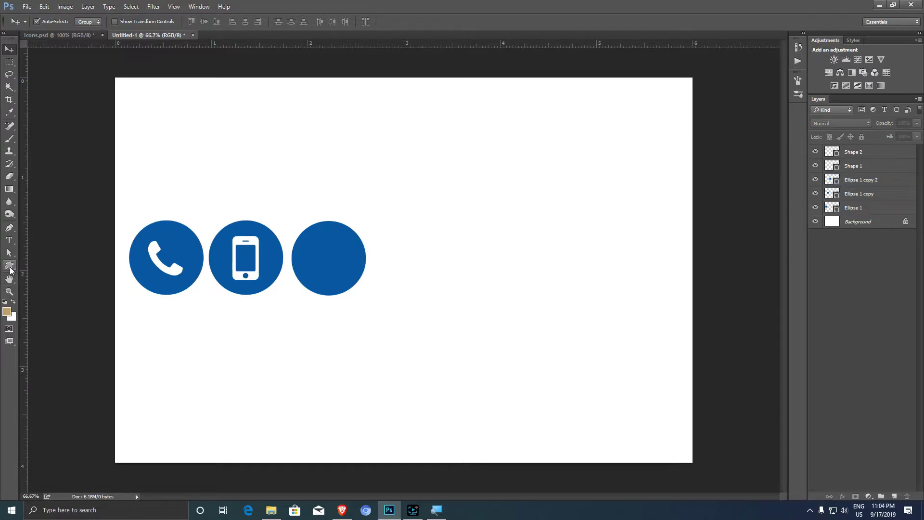
Step: Draw a white solid envelope custom shape centred inside the third blue circle
click(10, 266)
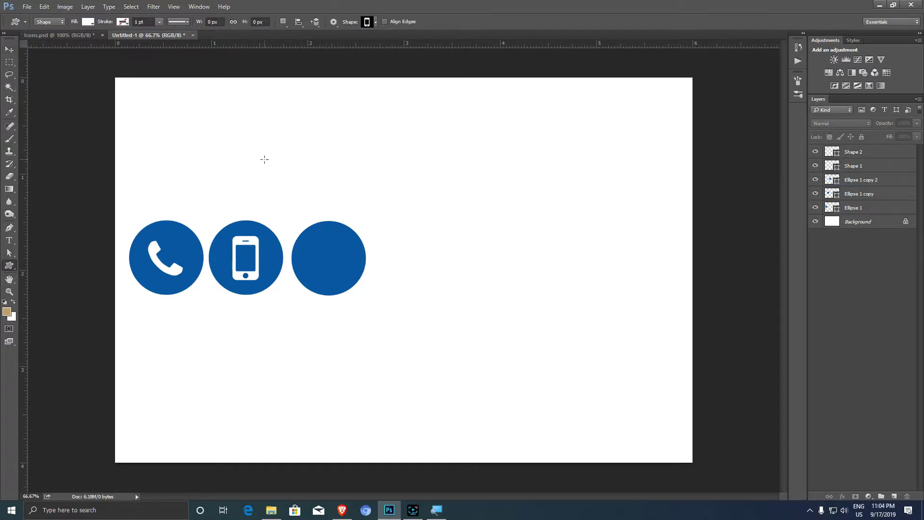
click(376, 21)
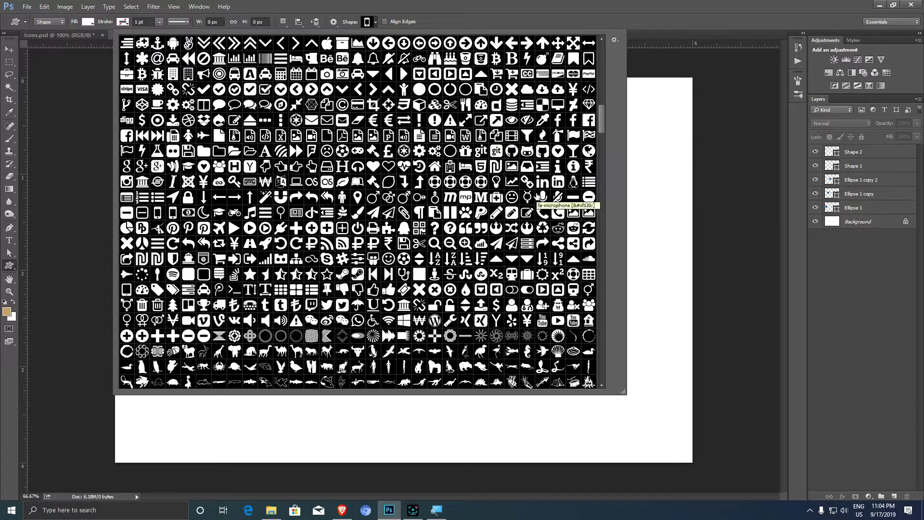
click(311, 122)
click(311, 121)
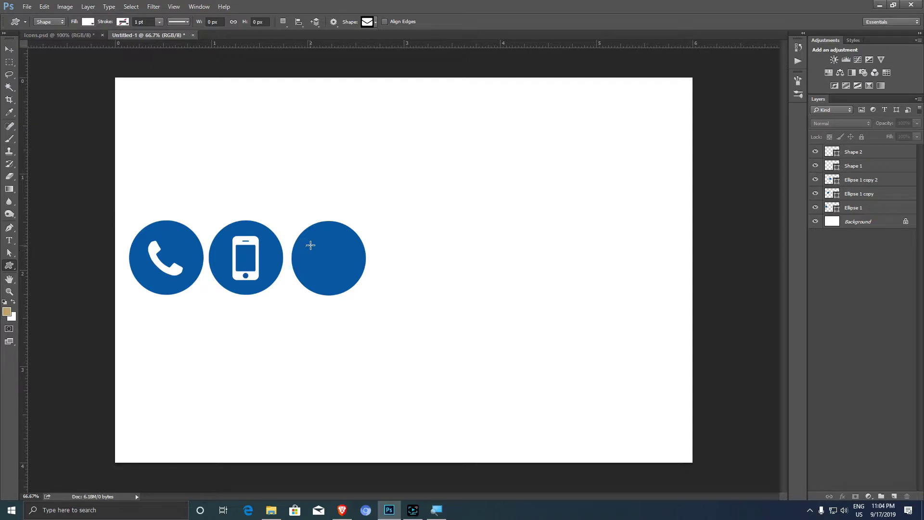
drag(311, 241, 353, 274)
Step: Duplicate the third blue circle and place the copy to the right of the envelope icon
click(10, 52)
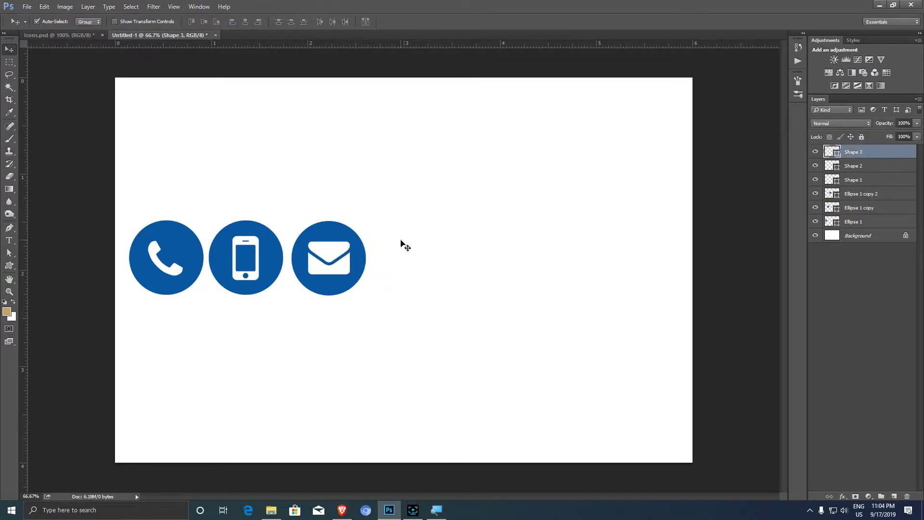
click(339, 284)
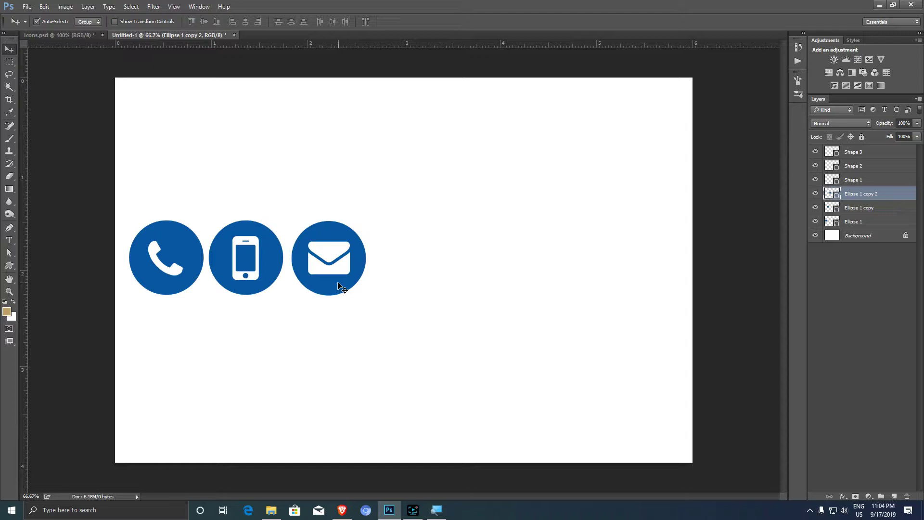
drag(336, 286, 418, 287)
click(216, 350)
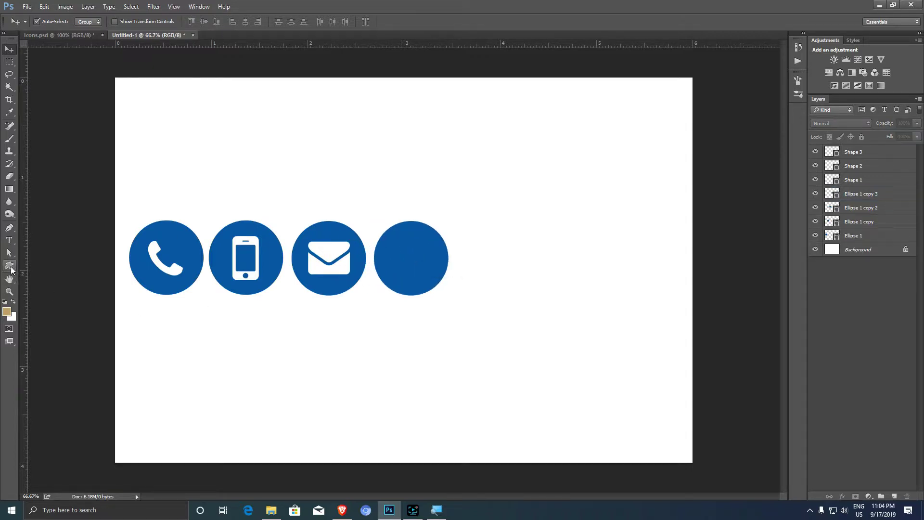
Step: Draw a white wireframe globe custom shape centred inside the fourth blue circle
click(10, 267)
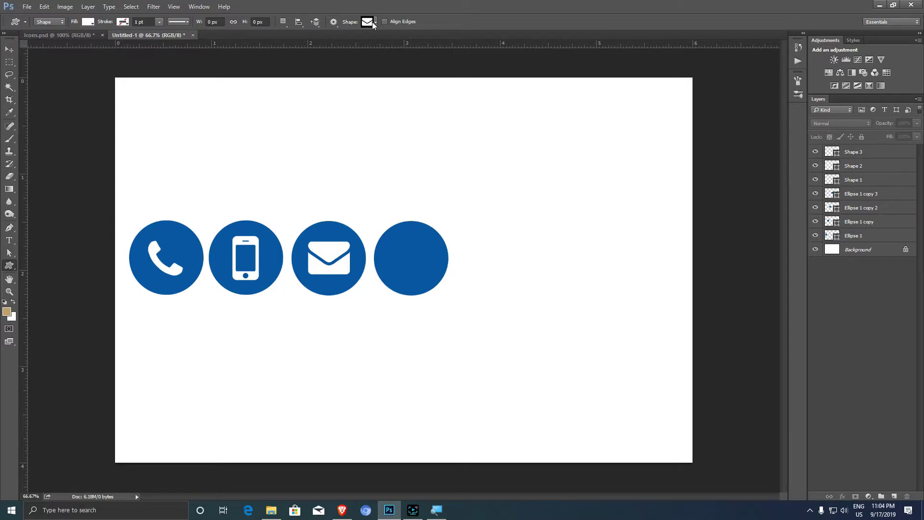
click(376, 21)
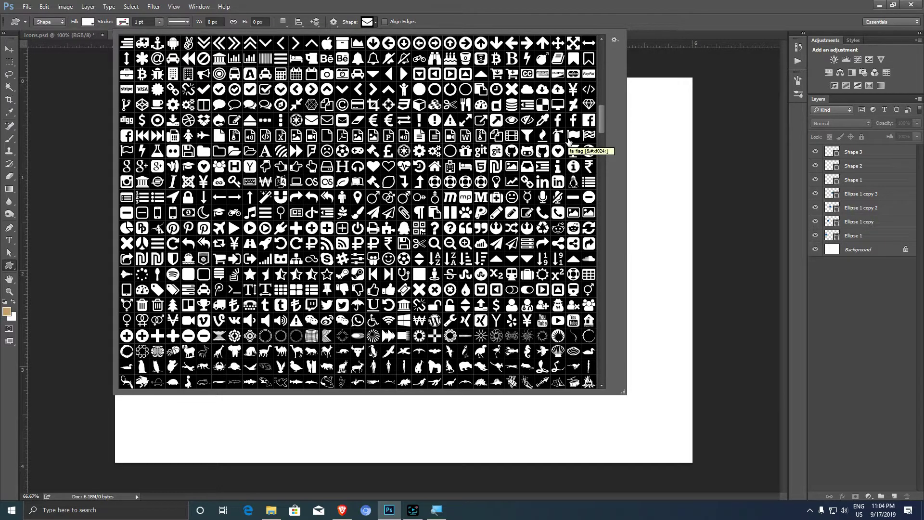
scroll(434, 130, up, 5)
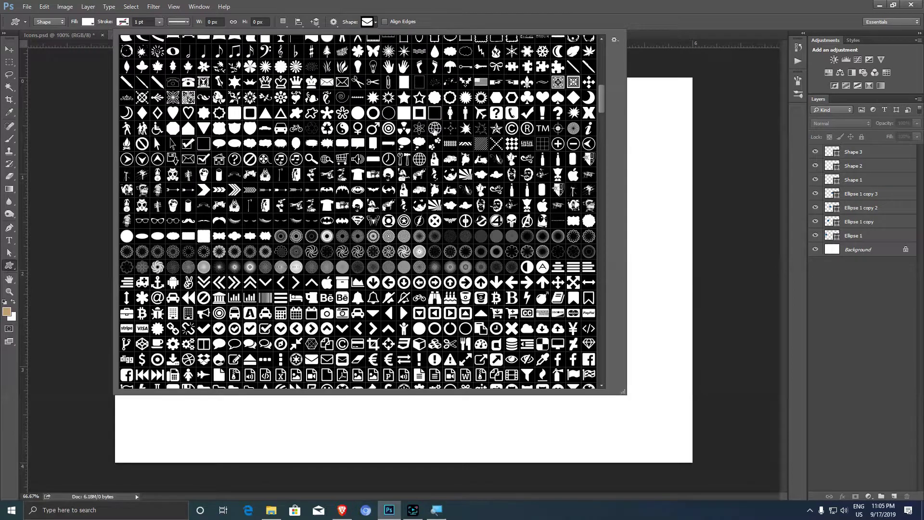
click(435, 129)
click(435, 128)
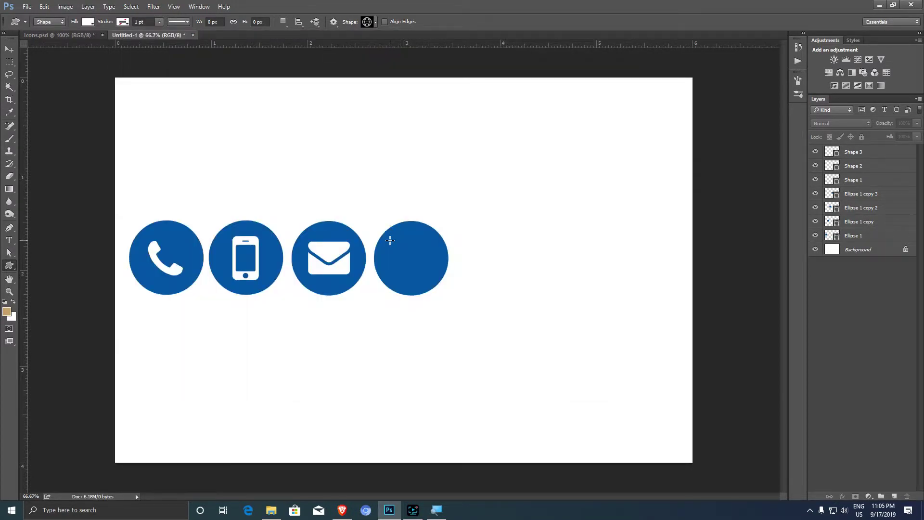
drag(389, 238, 435, 284)
Step: Duplicate the fourth blue circle and place the copy to the right of the globe icon
click(10, 49)
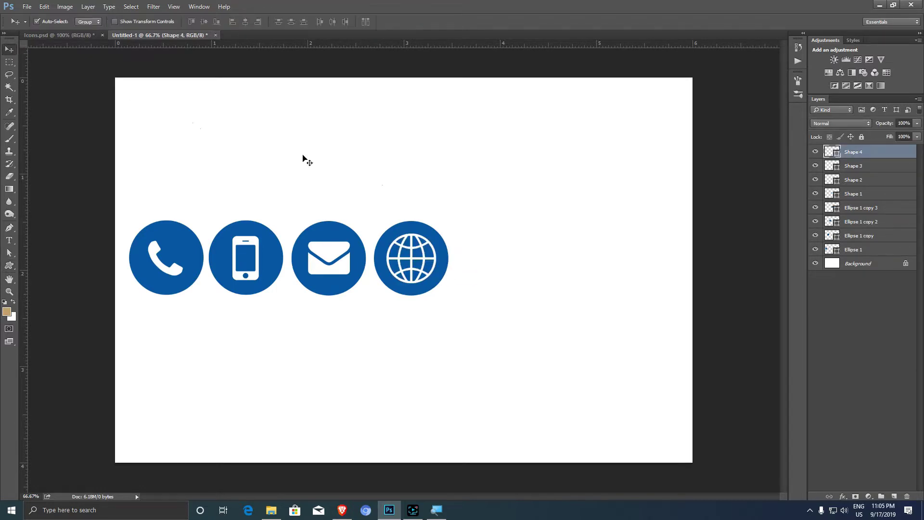
click(431, 238)
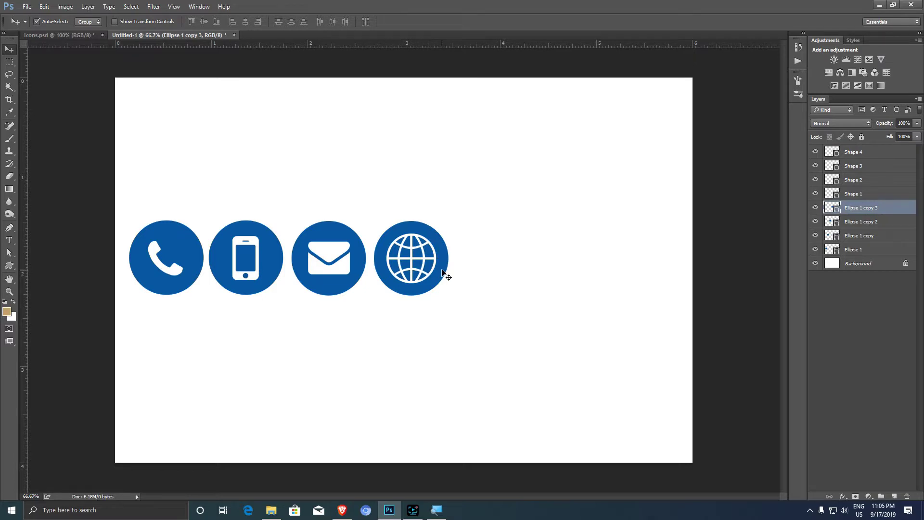
drag(442, 273, 524, 274)
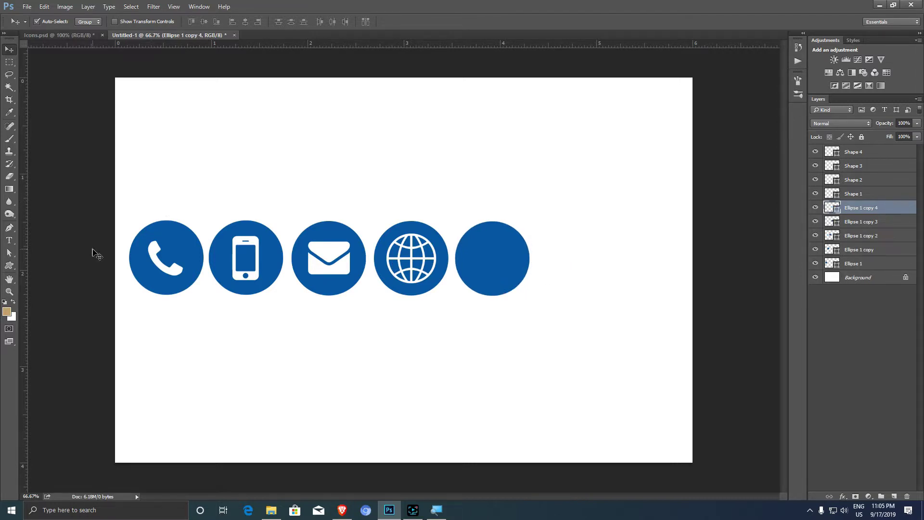
click(461, 367)
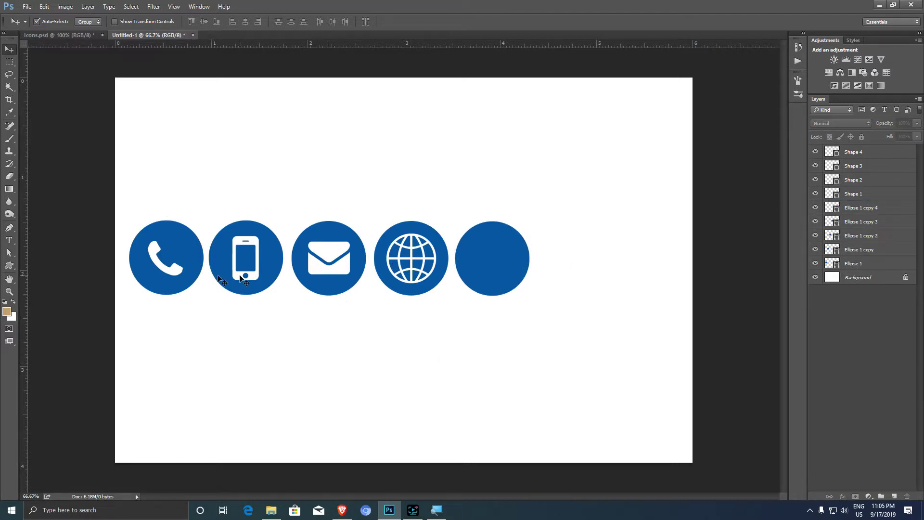
Step: Draw a white Facebook "f" custom shape centred inside the fifth blue circle
click(9, 266)
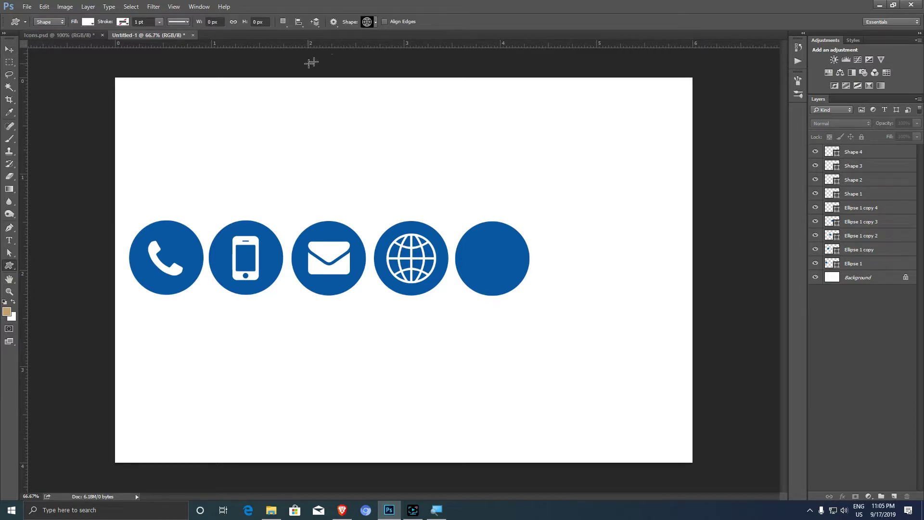
click(375, 22)
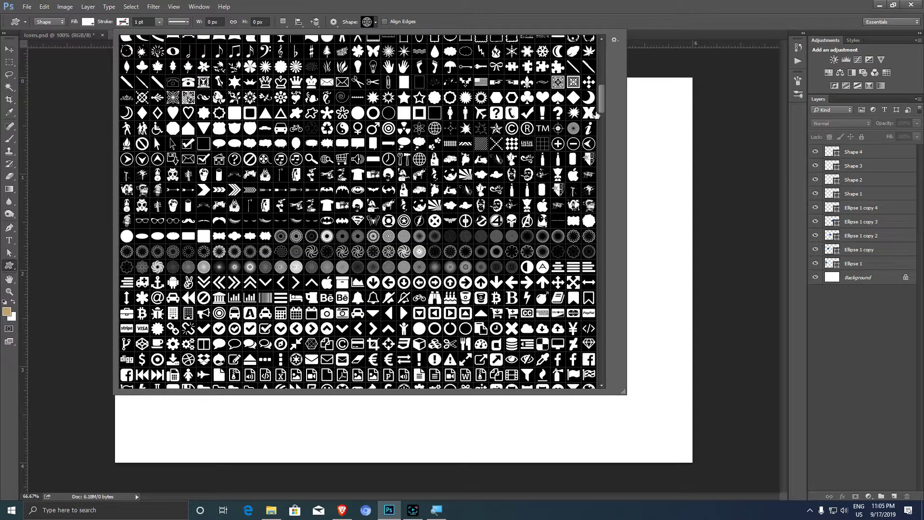
scroll(602, 98, down, 3)
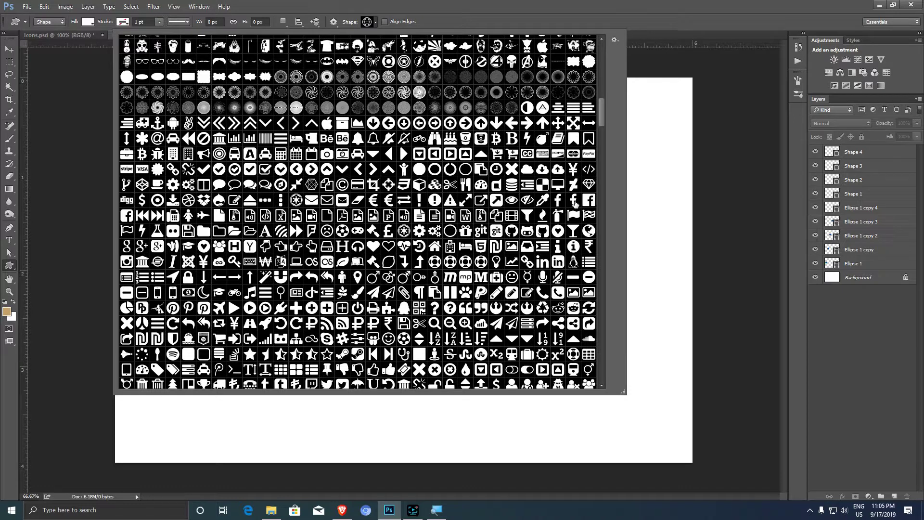
click(574, 201)
key(Return)
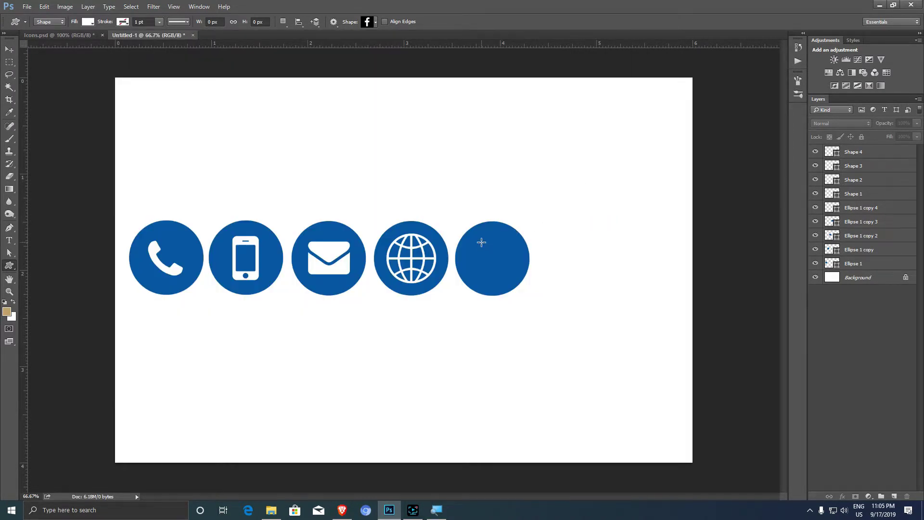
drag(479, 238, 509, 283)
Step: Duplicate the fifth blue circle and place the copy to the right of the Facebook icon
click(9, 50)
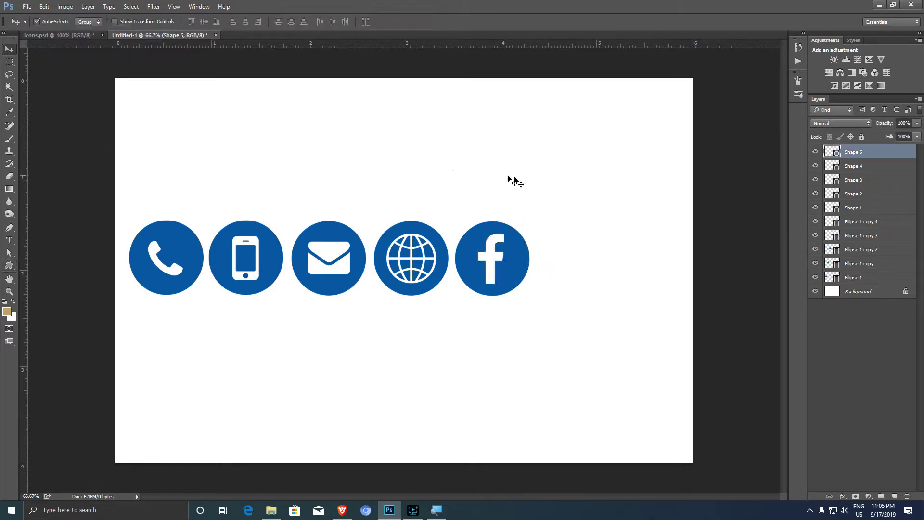
click(586, 234)
click(491, 261)
click(586, 274)
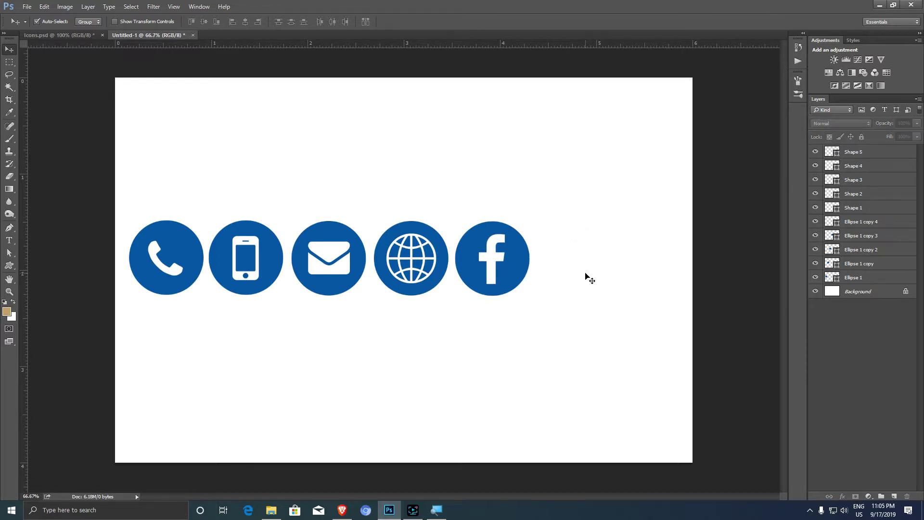
click(514, 267)
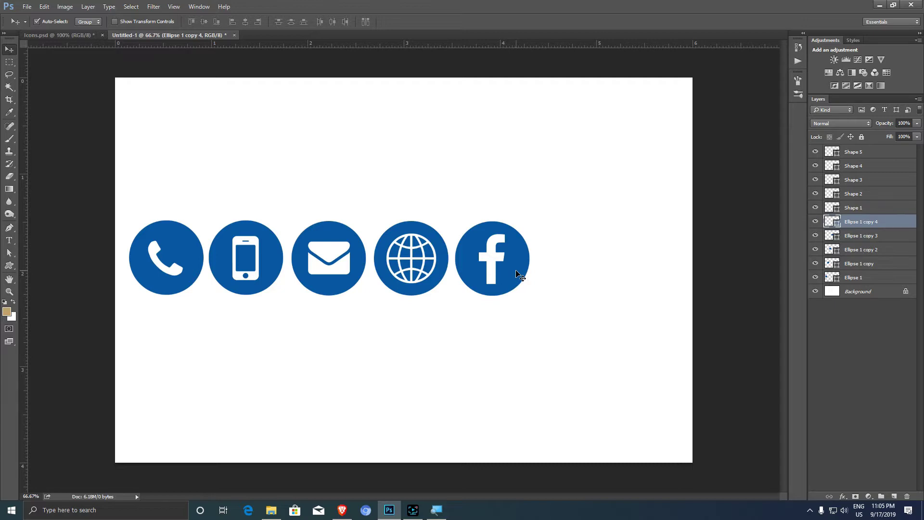
drag(517, 274, 599, 274)
click(501, 324)
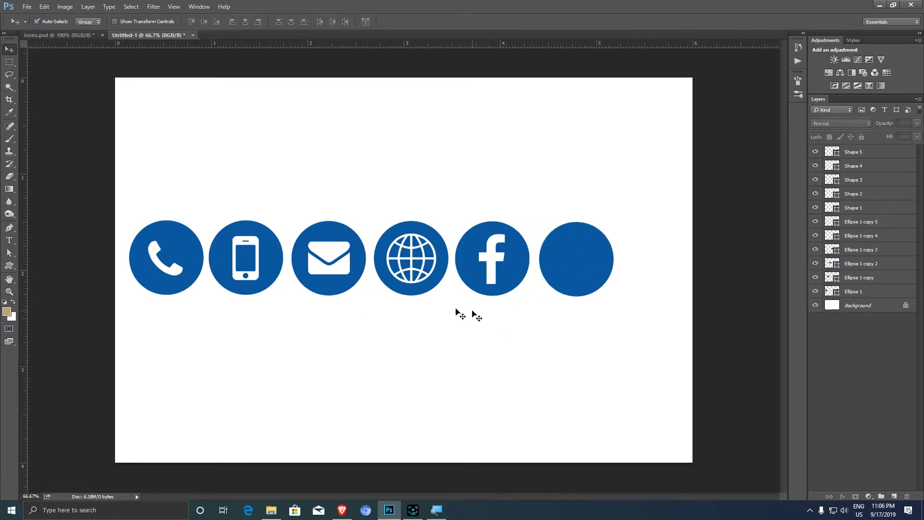
Step: Draw a white house custom shape about 156 by 124 px centred inside the sixth blue circle
click(5, 268)
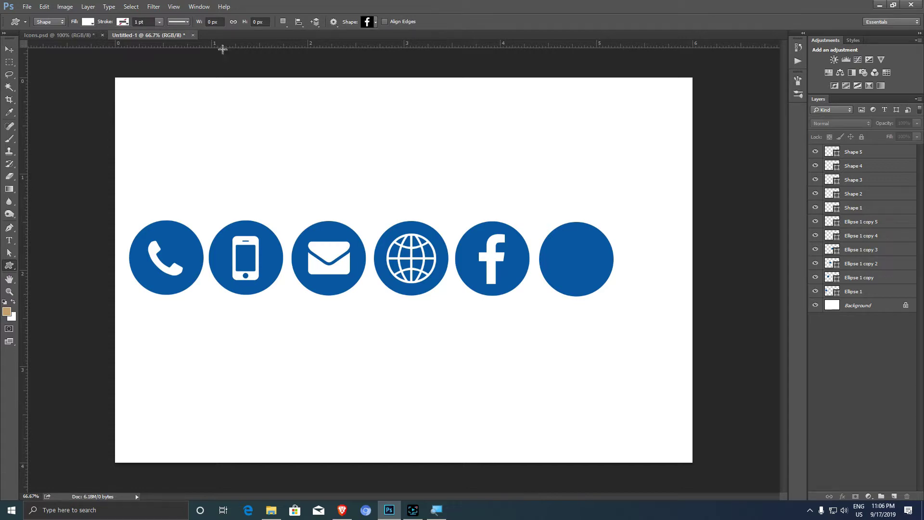
click(378, 22)
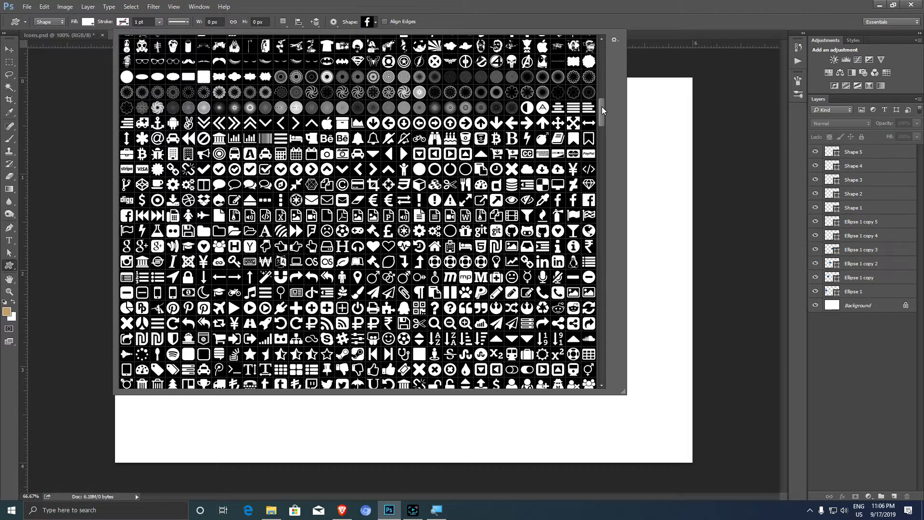
scroll(602, 112, down, 3)
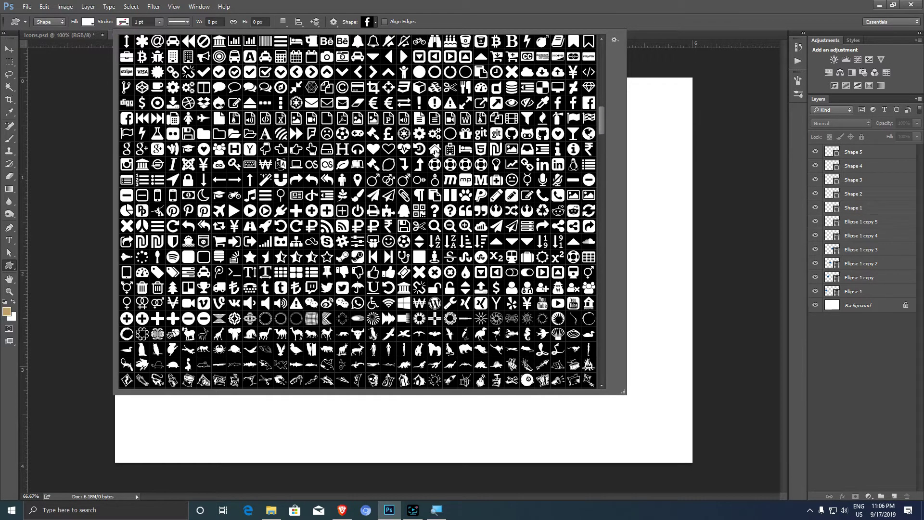
click(435, 151)
click(435, 150)
drag(562, 240, 600, 307)
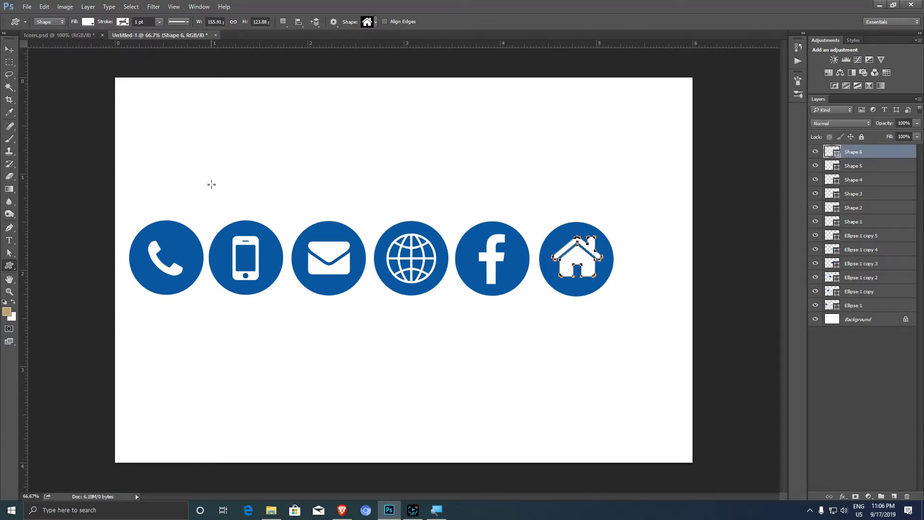
Step: Select all six circles with their white shapes and move the whole row to the middle of the canvas
click(9, 50)
drag(655, 359, 123, 208)
drag(183, 253, 208, 259)
click(288, 354)
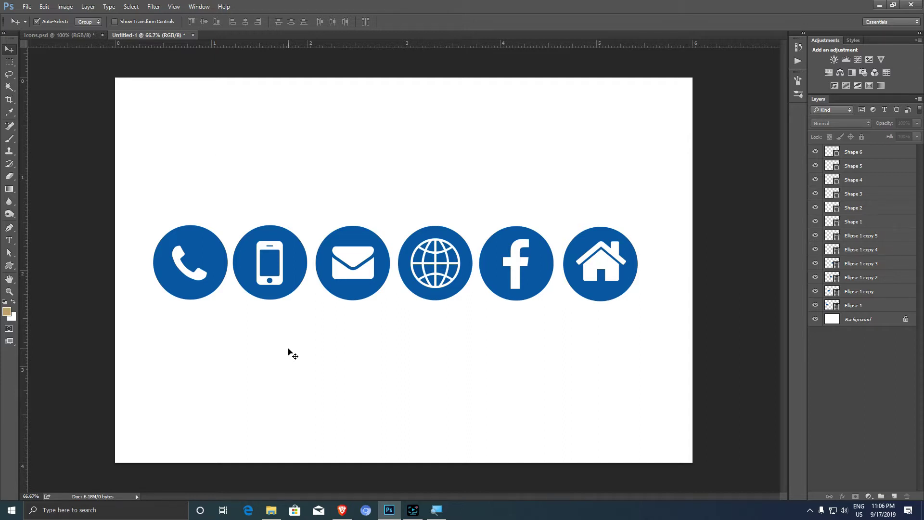
drag(659, 403, 116, 190)
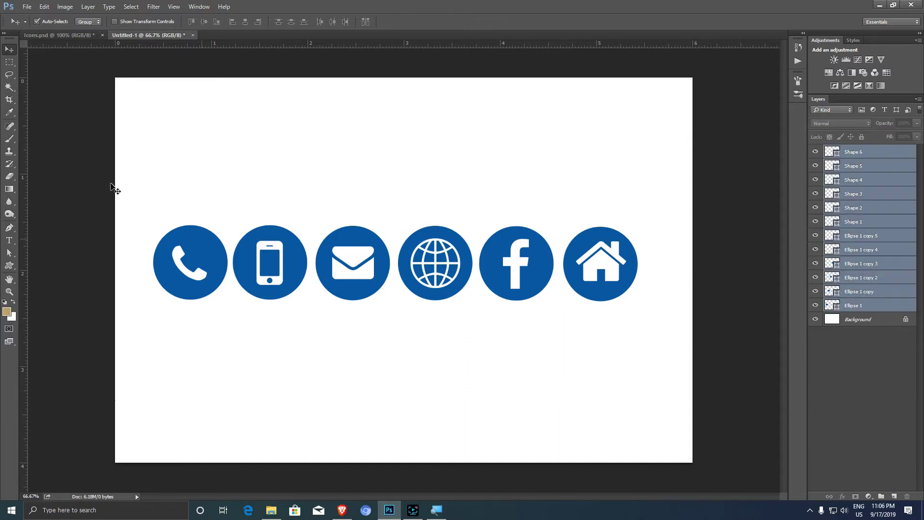
drag(208, 257, 217, 262)
click(406, 384)
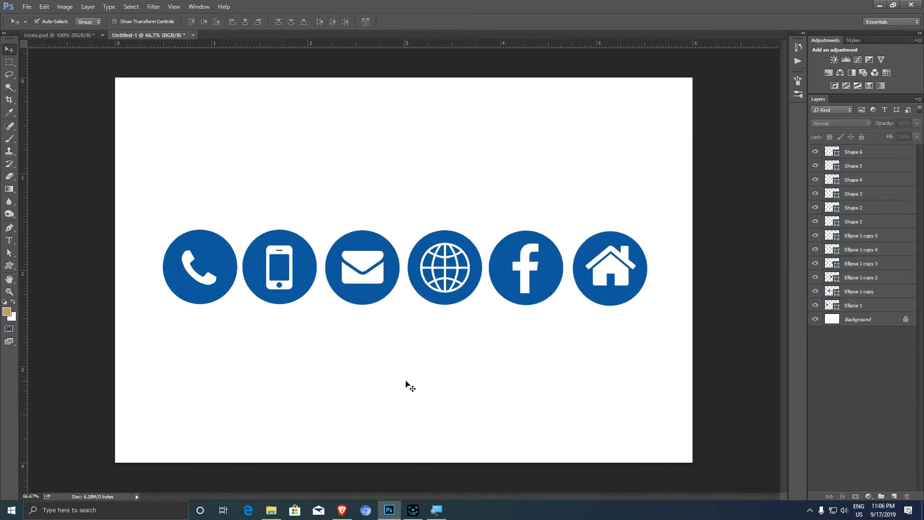
Step: View the contact icons on the business card in Icons.psd, return to the icon row document and minimise the window
drag(568, 385, 137, 145)
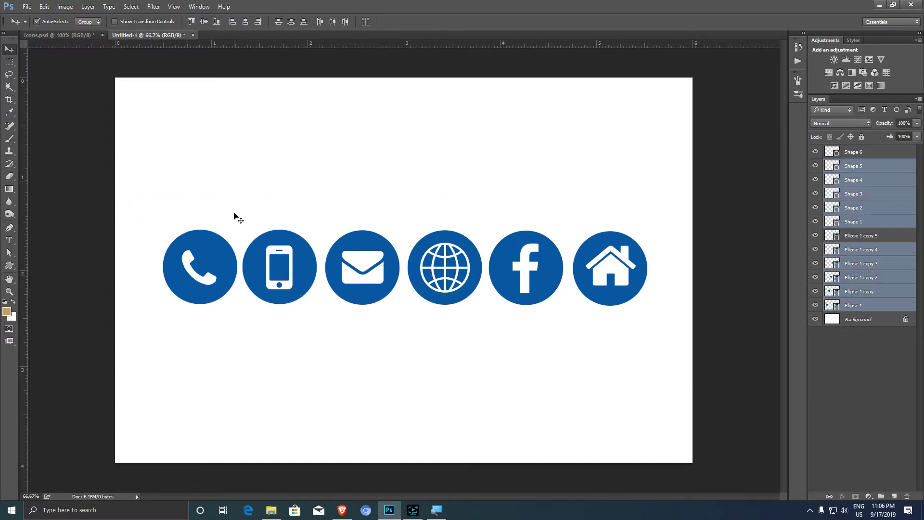
click(65, 35)
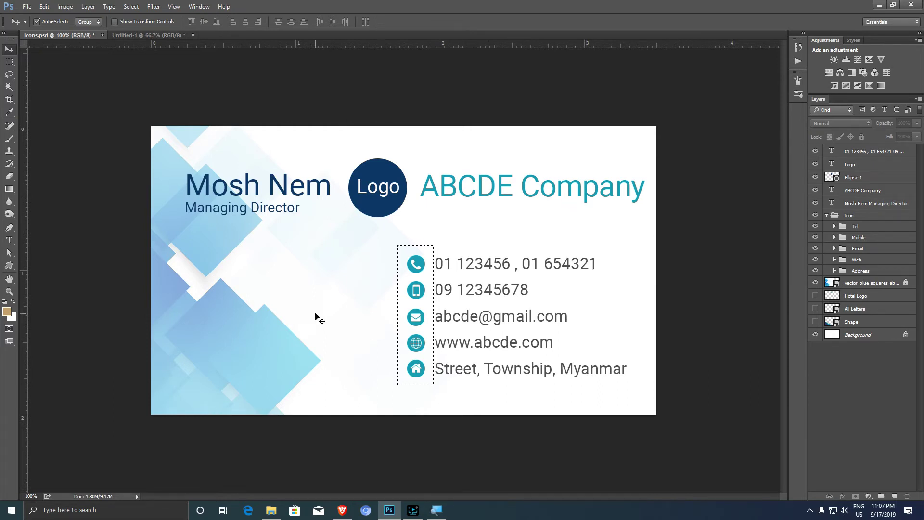
click(136, 36)
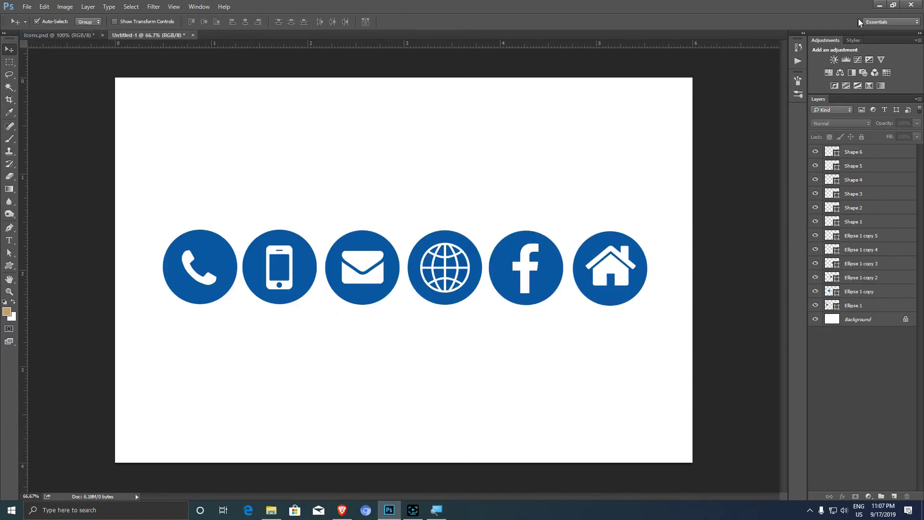
click(880, 4)
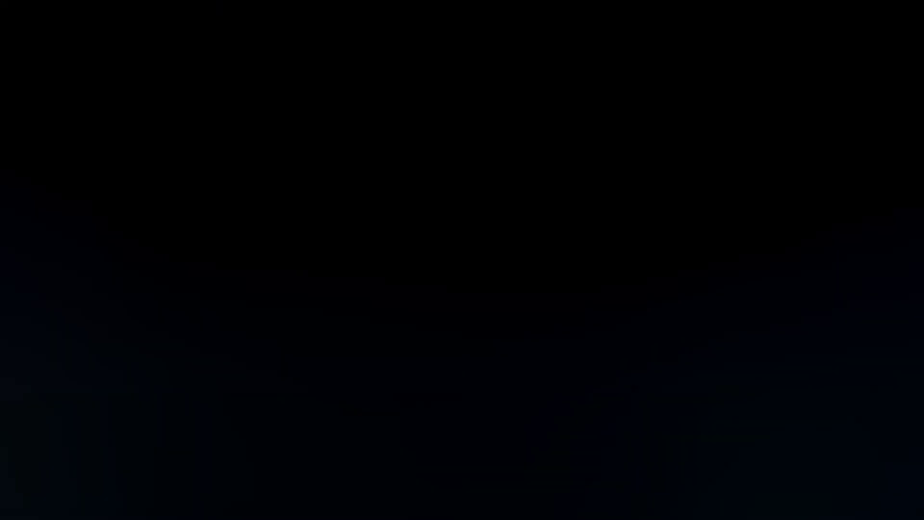